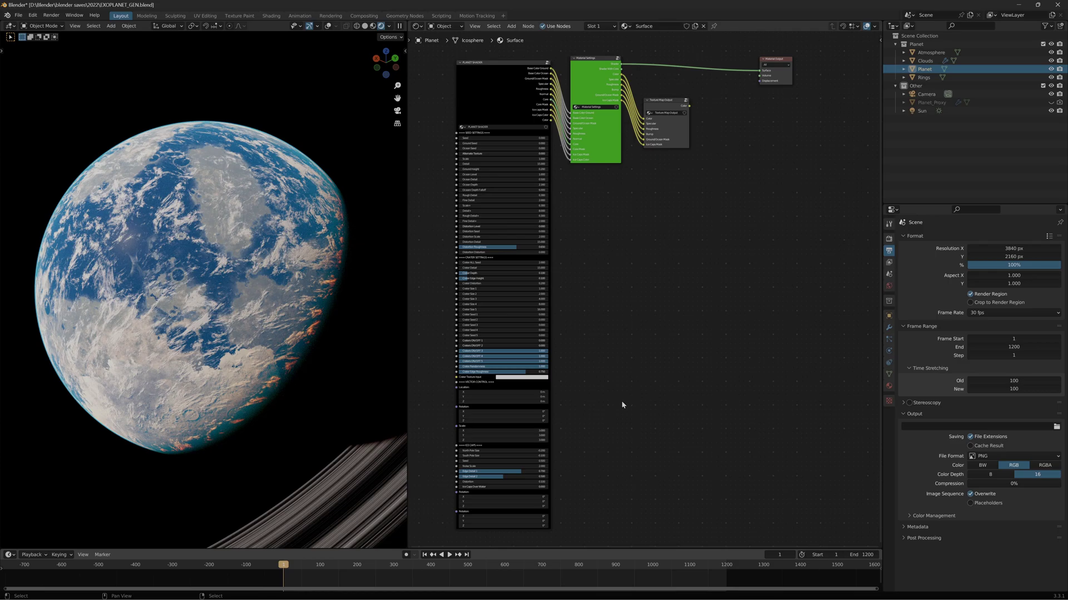
Hide the Atmosphere, Clouds and Rings objects in the viewport so only the bare planet is displayed
middle_click_drag(234, 376, 231, 314)
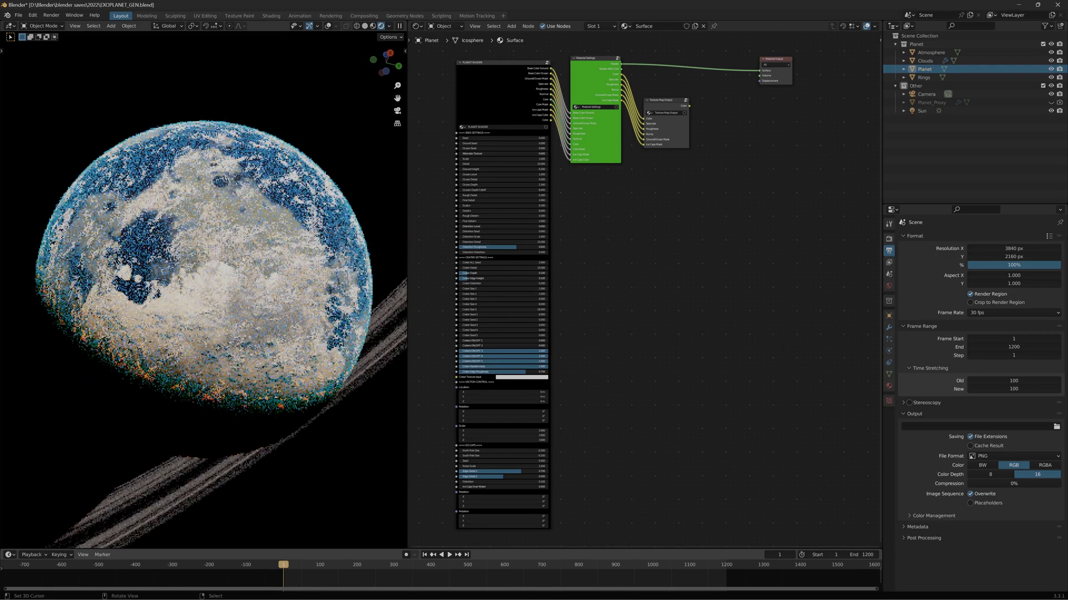
scroll(230, 314, "down", 4)
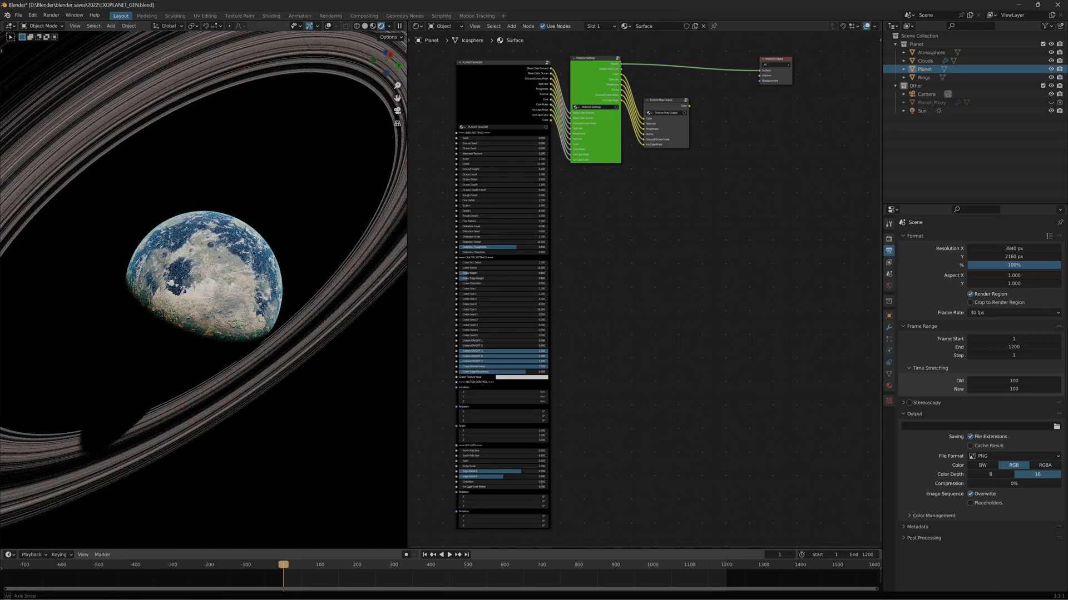
middle_click_drag(229, 214, 227, 321)
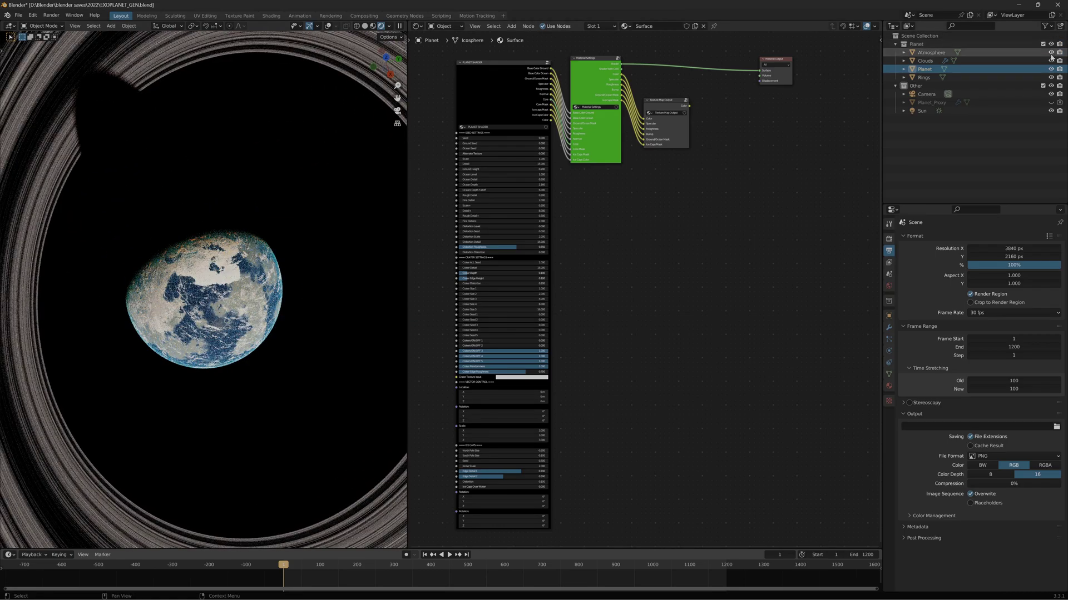
left_click_drag(1051, 52, 1049, 78)
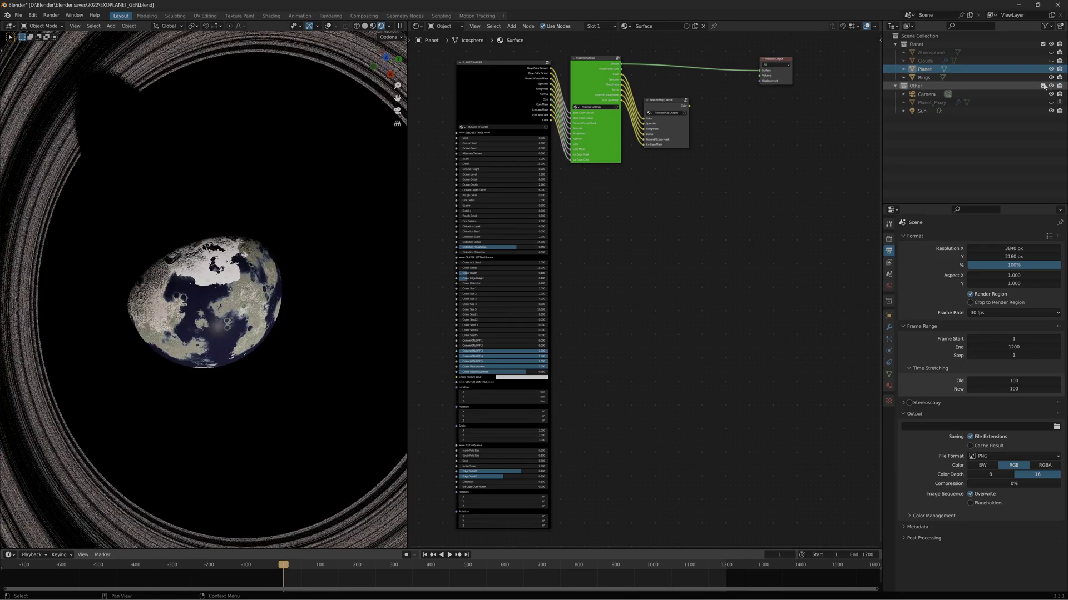
middle_click_drag(239, 311, 282, 223)
Connect the Texture Map Output node's Color output to the Surface input of the Material Output node
middle_click_drag(628, 140, 595, 299)
scroll(662, 258, "up", 2)
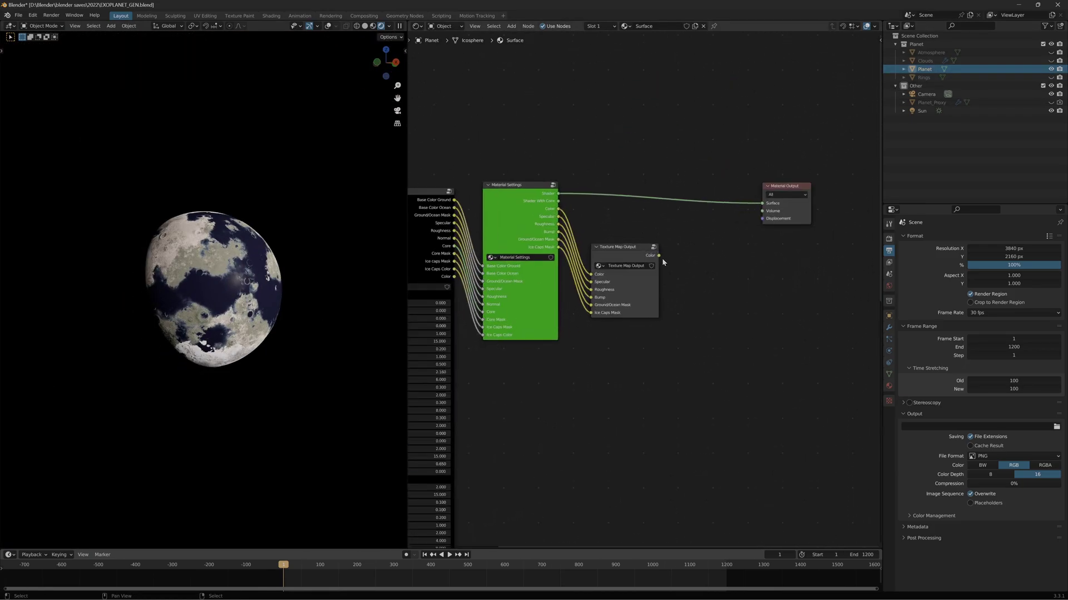
left_click_drag(658, 255, 762, 203)
Try a different North Pole Size in the Ice Caps settings of the planet shader node while viewing the north pole
mouse_move(338, 282)
middle_mouse_down()
mouse_move(285, 258)
mouse_move(279, 333)
middle_mouse_up()
scroll(284, 259, "up", 5)
middle_click_drag(541, 481, 671, 171)
middle_click_drag(651, 492, 709, 292)
scroll(708, 292, "up", 2)
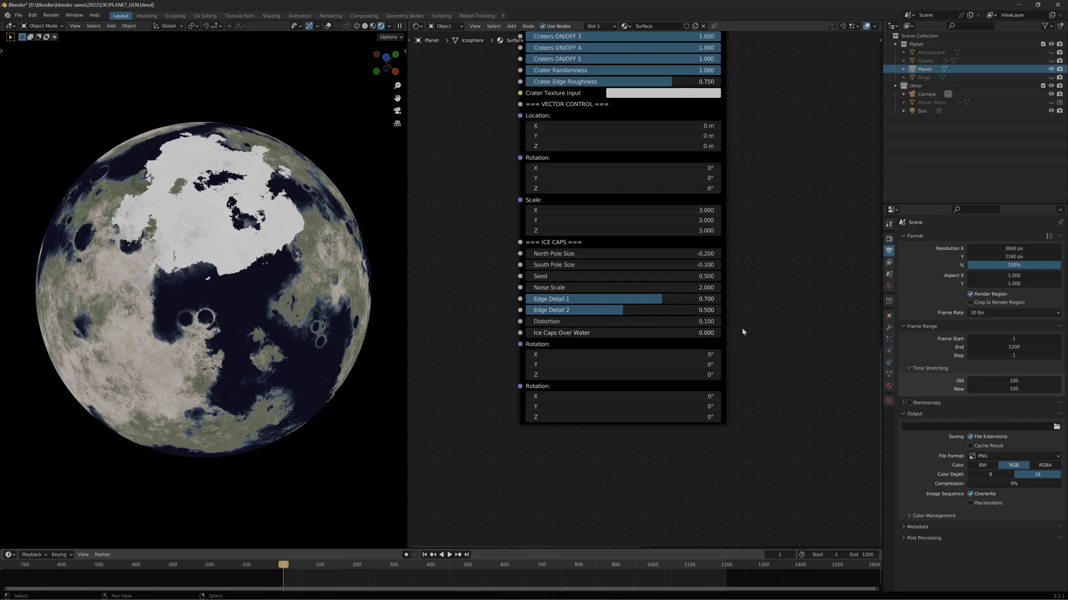
middle_click_drag(197, 404, 205, 120)
middle_click_drag(218, 201, 217, 260)
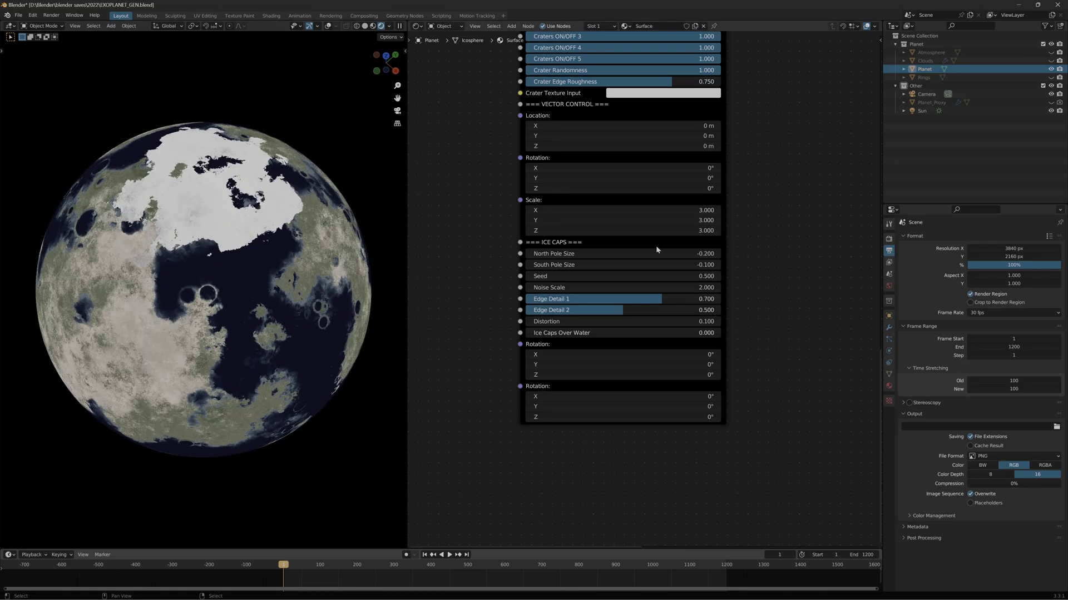
middle_click_drag(779, 256, 805, 325)
scroll(678, 342, "up", 3)
mouse_move(676, 333)
left_mouse_down()
mouse_move(688, 332)
mouse_move(665, 332)
mouse_move(674, 333)
left_mouse_up()
Try other South Pole Size values and a Seed of 1.800 for the ice caps, and restore both settings
middle_click_drag(787, 376, 789, 302)
middle_click_drag(289, 356, 285, 238)
mouse_move(573, 278)
left_mouse_down()
mouse_move(590, 278)
mouse_move(572, 278)
left_mouse_up()
right_click(573, 279)
middle_click_drag(283, 214, 279, 317)
left_click_drag(589, 287, 644, 287)
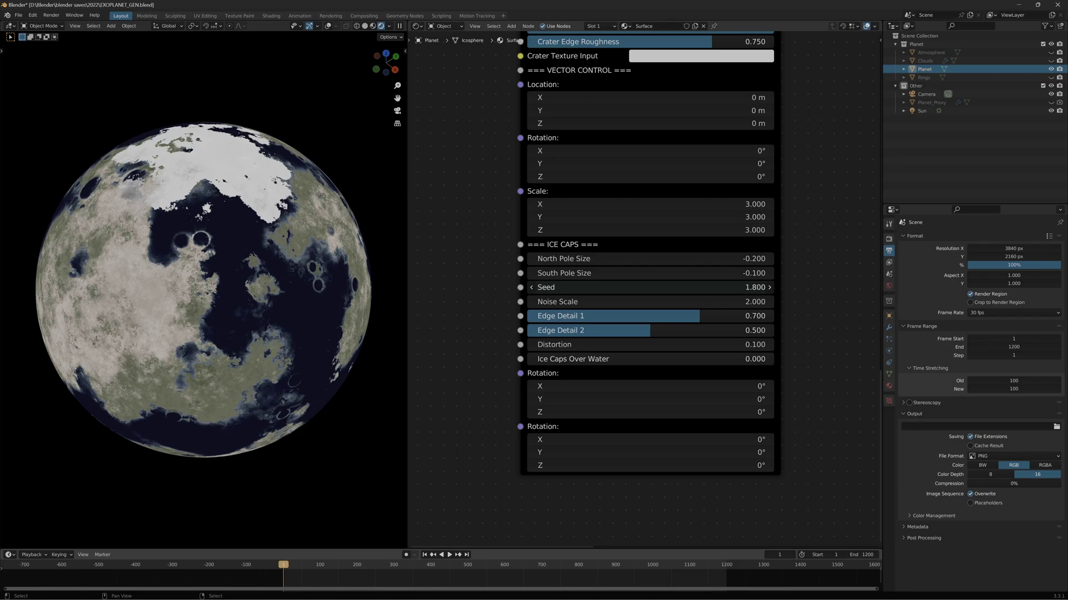
right_click(588, 291)
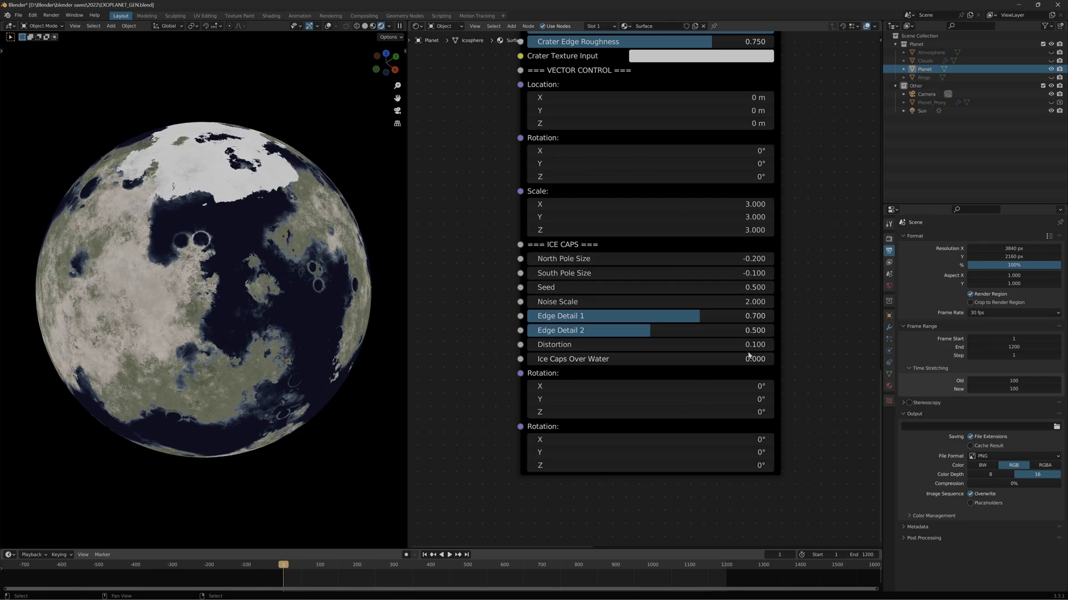
Try another North Pole Size for the ice caps with the planet turned towards its south pole, and cancel the change
scroll(749, 357, "down", 8)
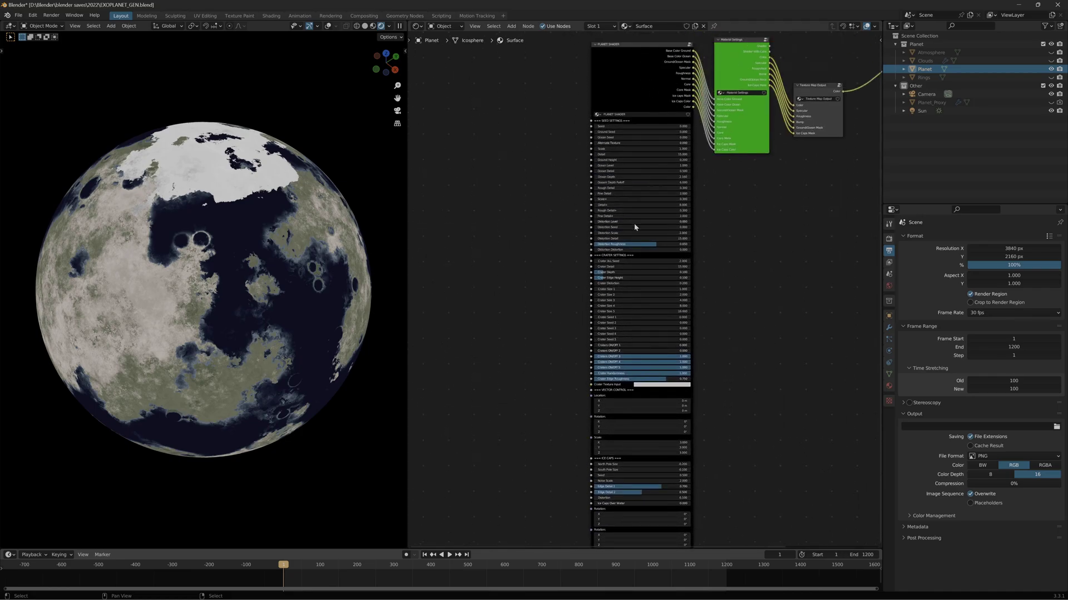
scroll(715, 410, "up", 5)
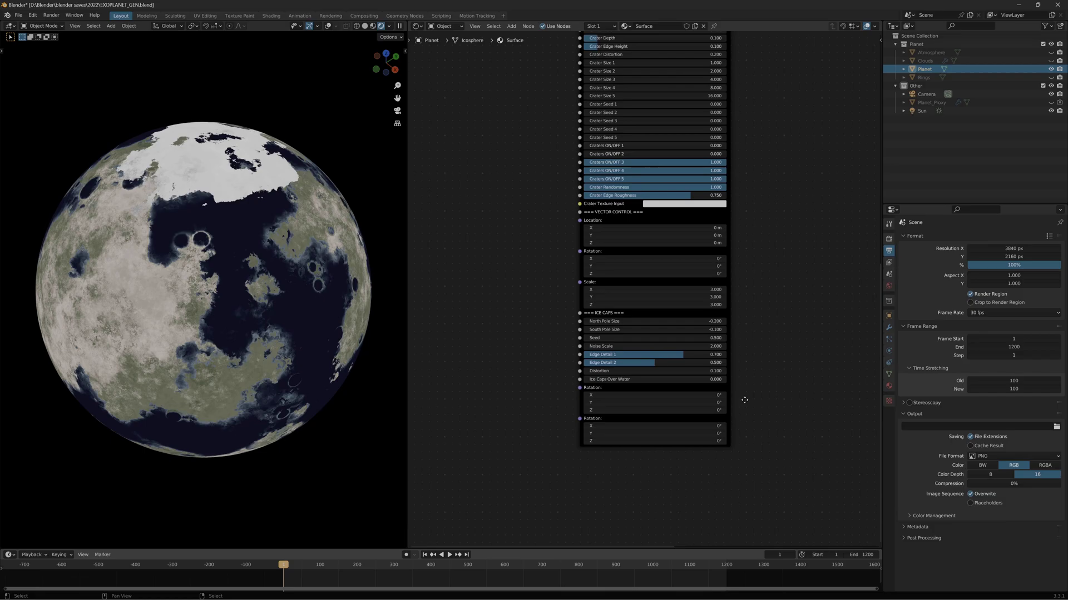
scroll(750, 334, "up", 2)
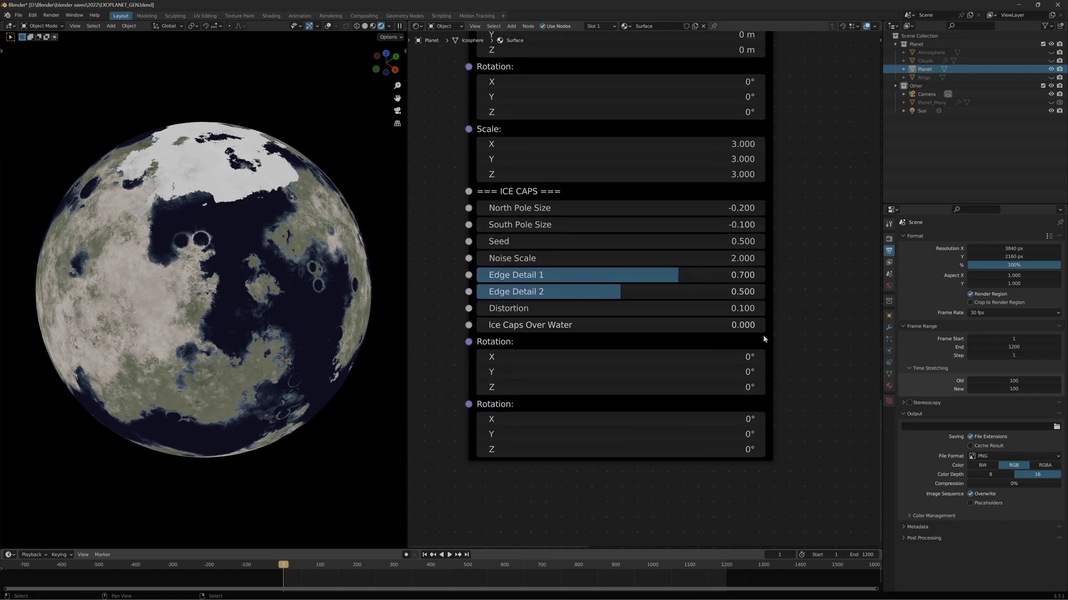
middle_click_drag(250, 346, 255, 300)
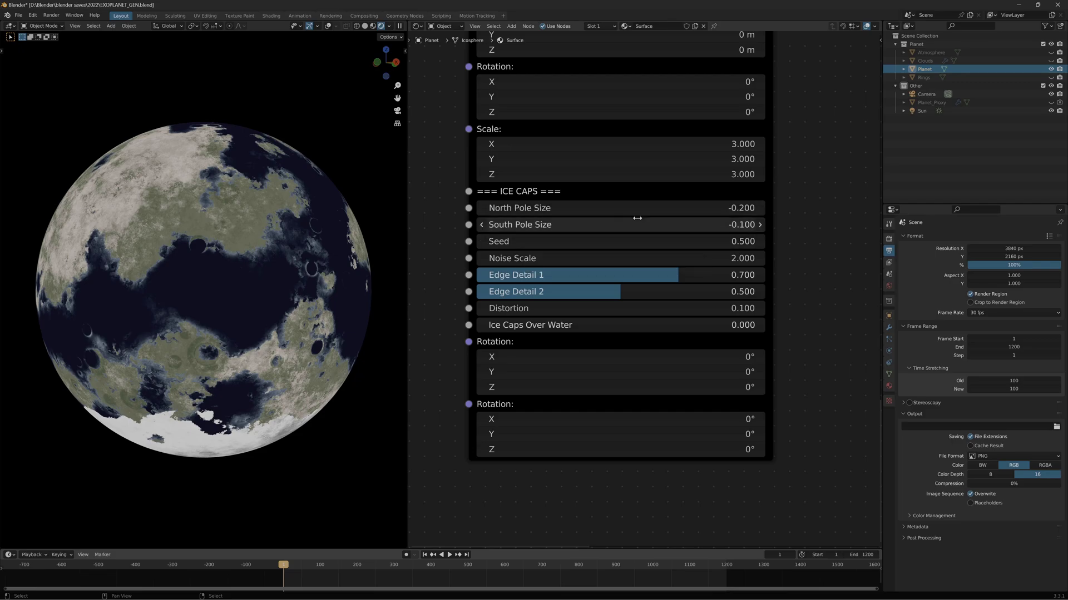
left_click_drag(617, 208, 828, 208)
right_click(579, 205)
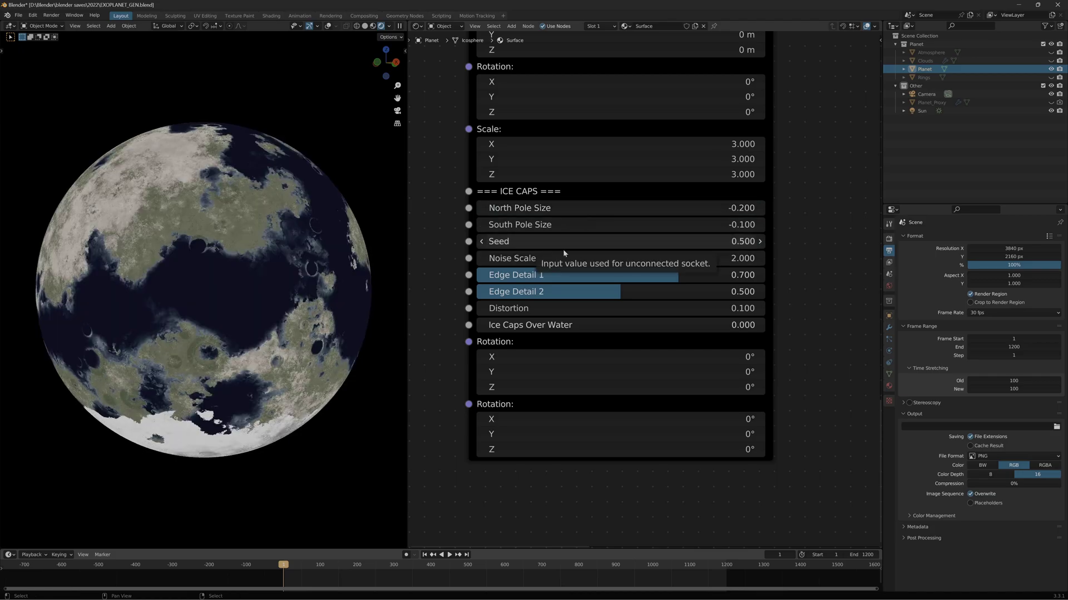
Try other ice cap Noise Scale values, such as 4.000, while viewing the south pole, and cancel the change
middle_click_drag(300, 265, 271, 282)
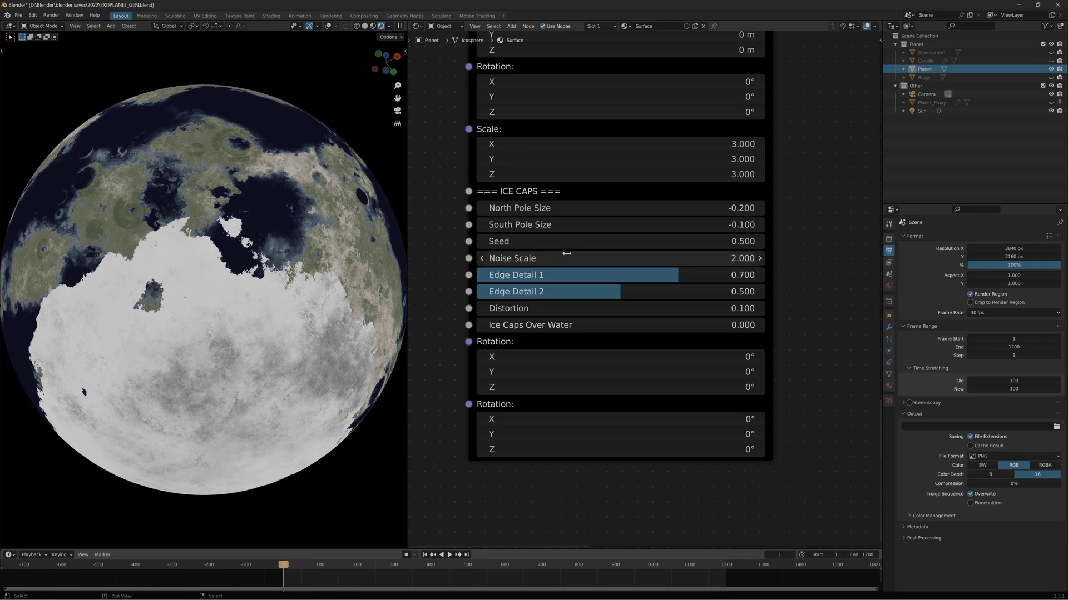
left_click_drag(611, 258, 670, 258)
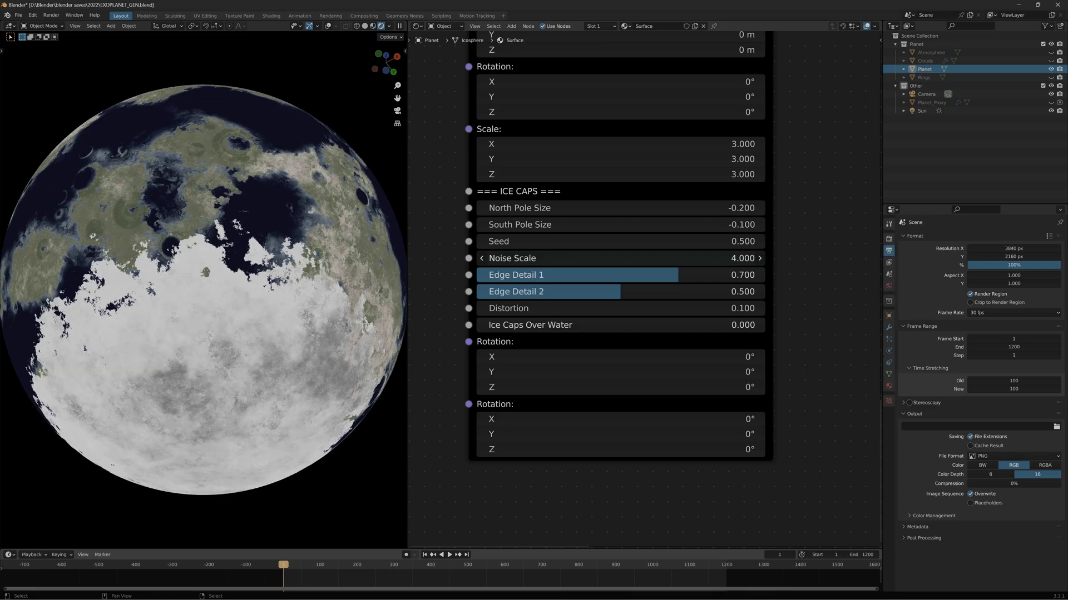
left_click_drag(670, 258, 542, 258)
right_click(566, 257)
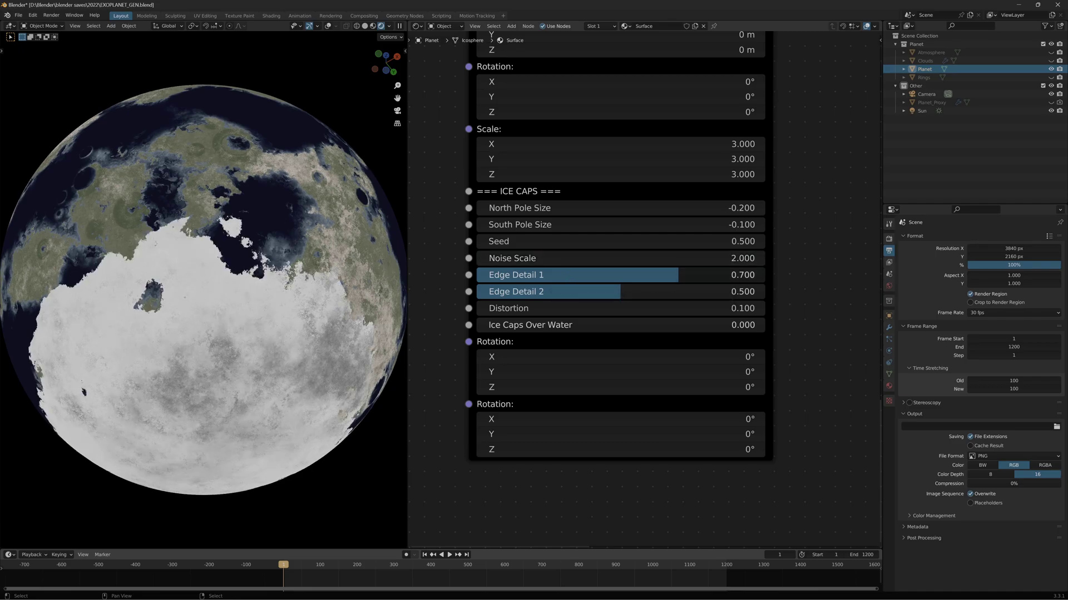
Try different Edge Detail 1, Edge Detail 2 and Distortion values, such as a Distortion of 8.800, for the ice cap edges
mouse_move(677, 275)
left_mouse_down()
mouse_move(737, 274)
mouse_move(561, 275)
mouse_move(678, 274)
left_mouse_up()
left_click_drag(620, 292, 590, 308)
right_click(521, 292)
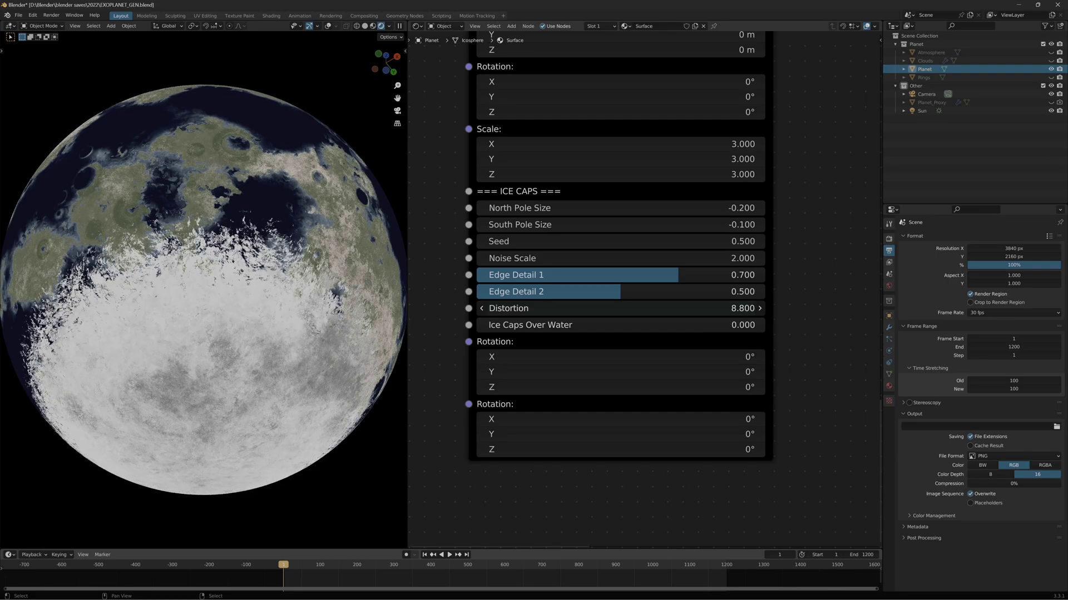
right_click(590, 308)
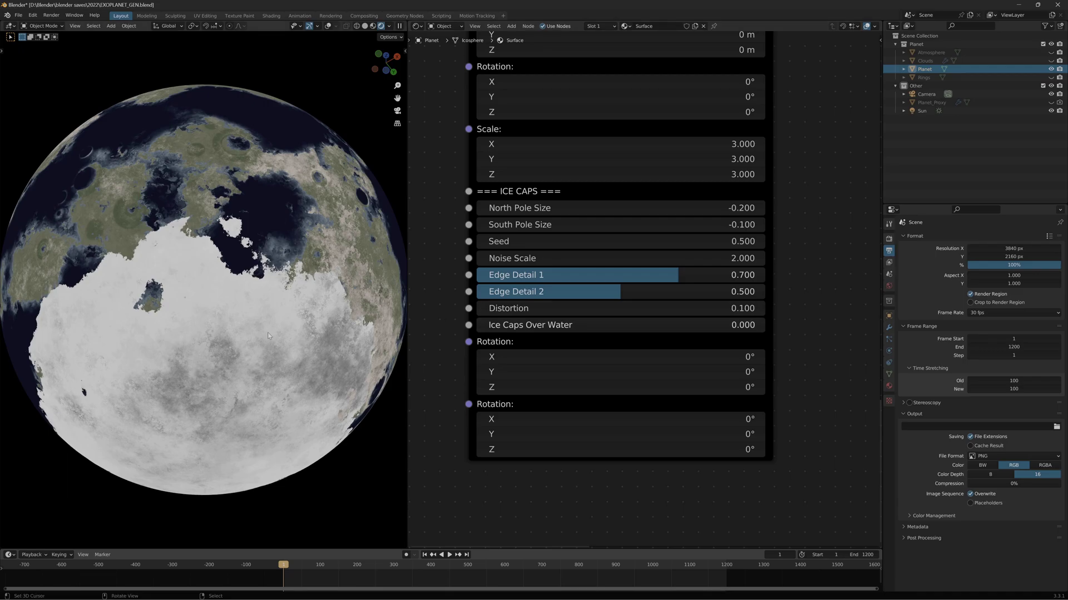
Try Ice Caps Over Water at 1.000, inspect the ice around the planet's poles, and set it back to 0.000
middle_click_drag(267, 336, 271, 239)
scroll(356, 308, "down", 1)
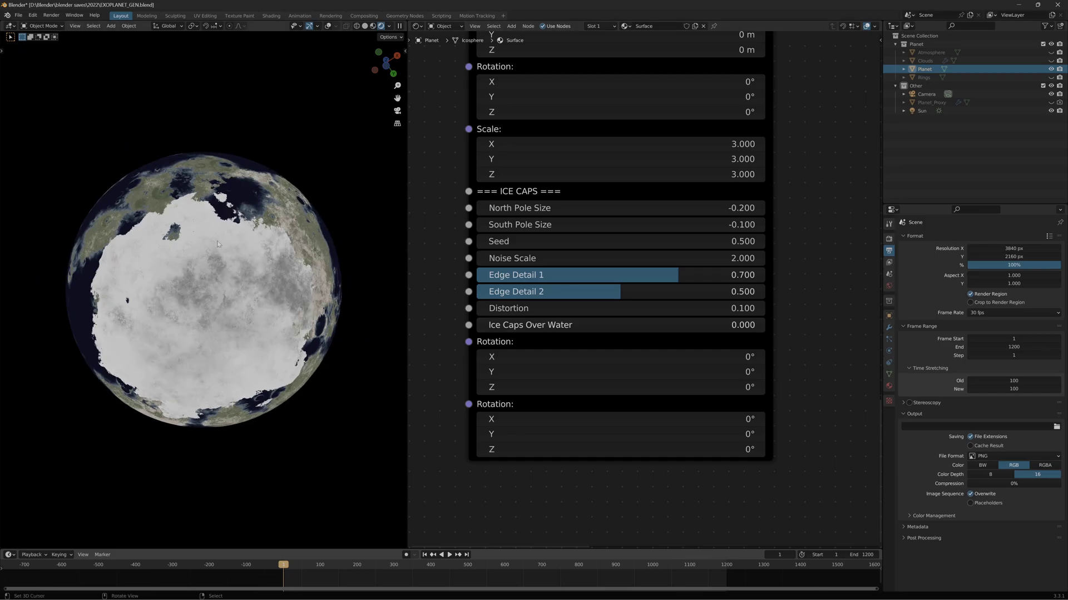
middle_click_drag(308, 266, 245, 291)
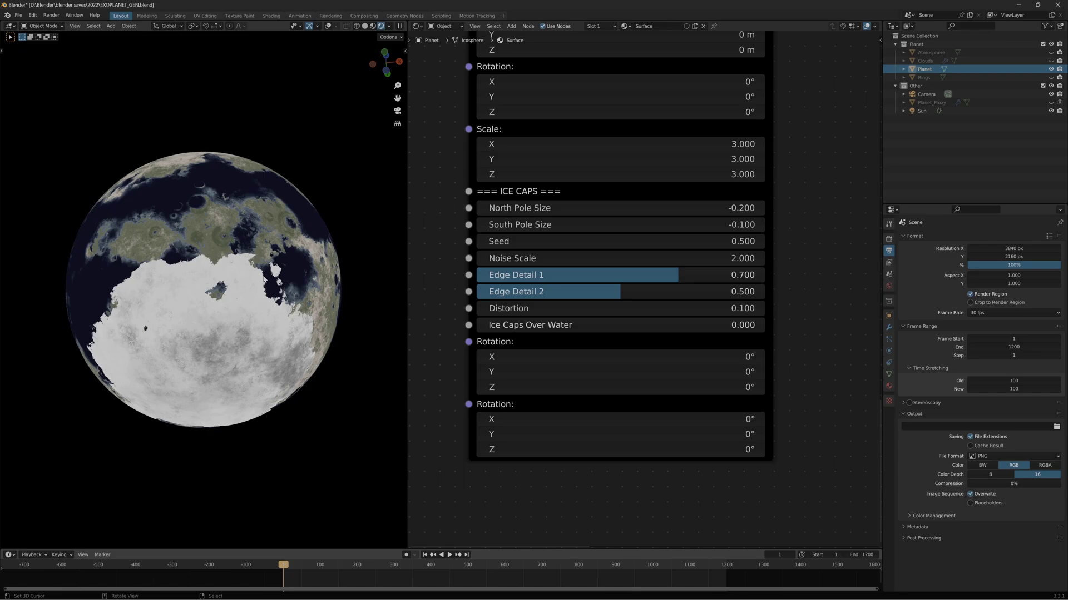
left_click_drag(533, 321, 821, 321)
scroll(266, 328, "up", 3)
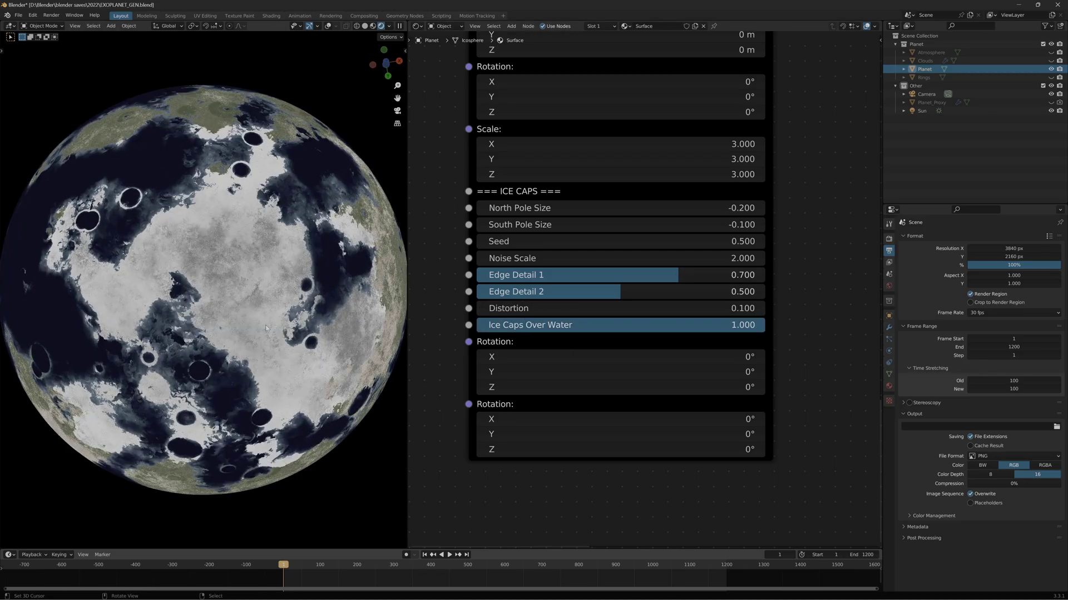
scroll(184, 284, "down", 3)
middle_click_drag(184, 284, 223, 285)
scroll(221, 289, "up", 4)
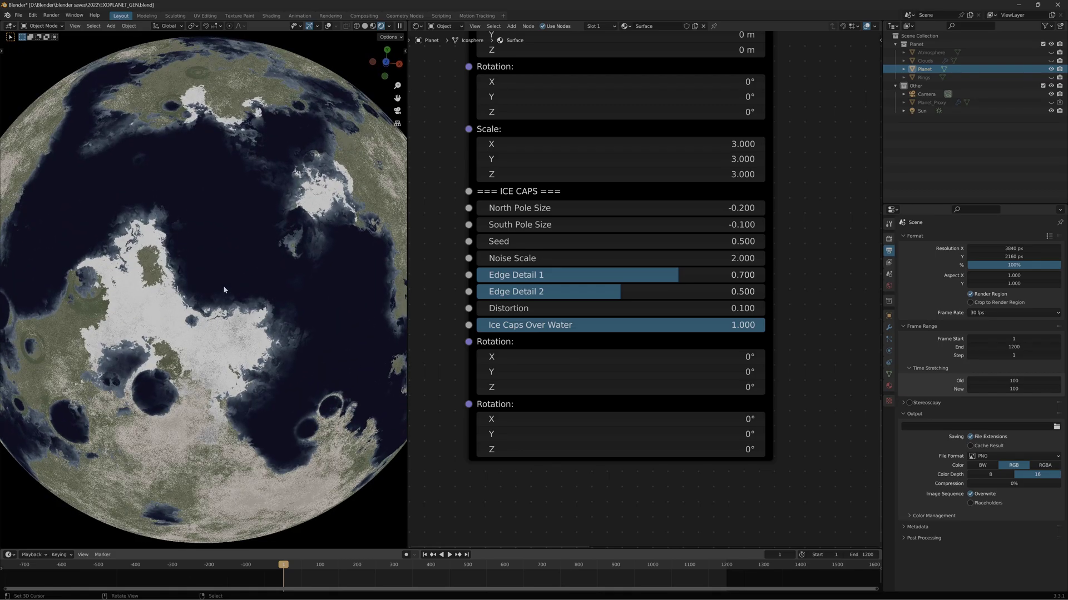
left_click_drag(558, 329, 262, 326)
scroll(279, 332, "down", 2)
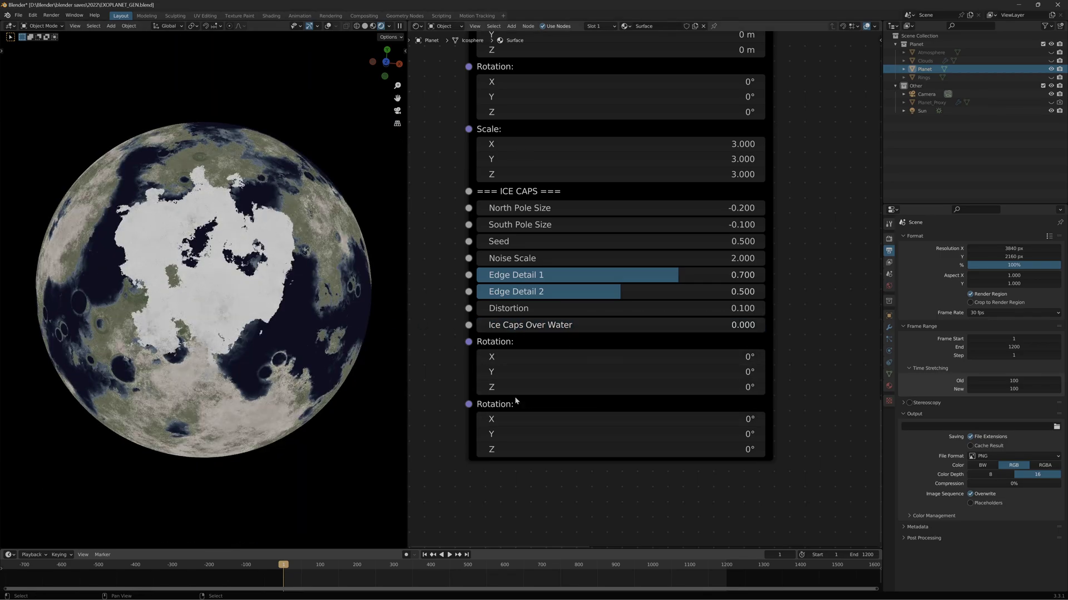
Try rotating the planet's surface pattern with the Vector Control rotation, and undo the change
scroll(565, 278, "down", 2)
middle_click_drag(508, 198, 512, 221)
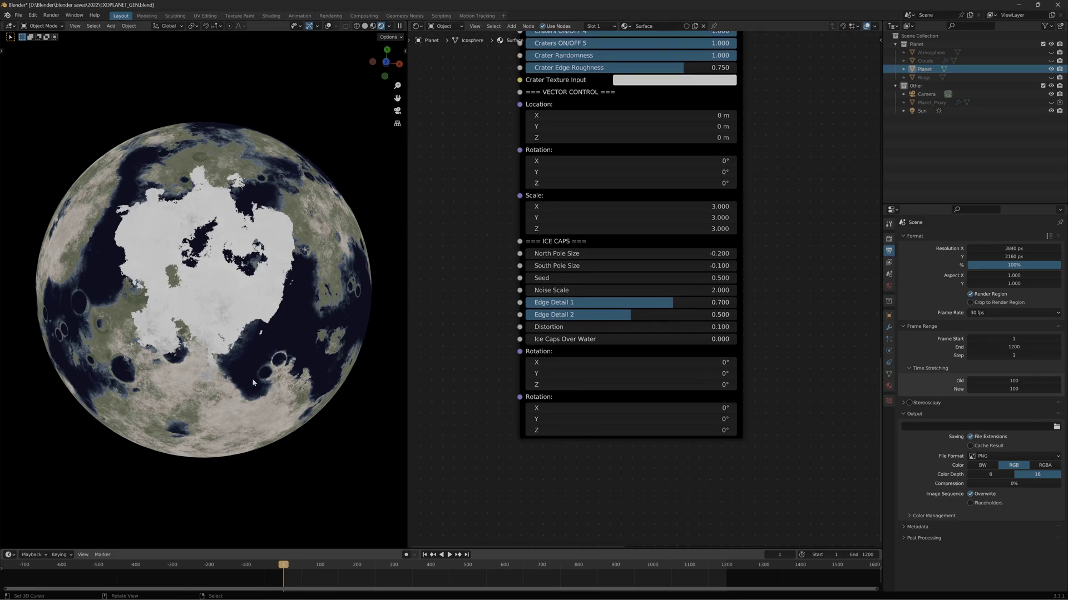
middle_click_drag(245, 389, 254, 303)
scroll(246, 291, "down", 3)
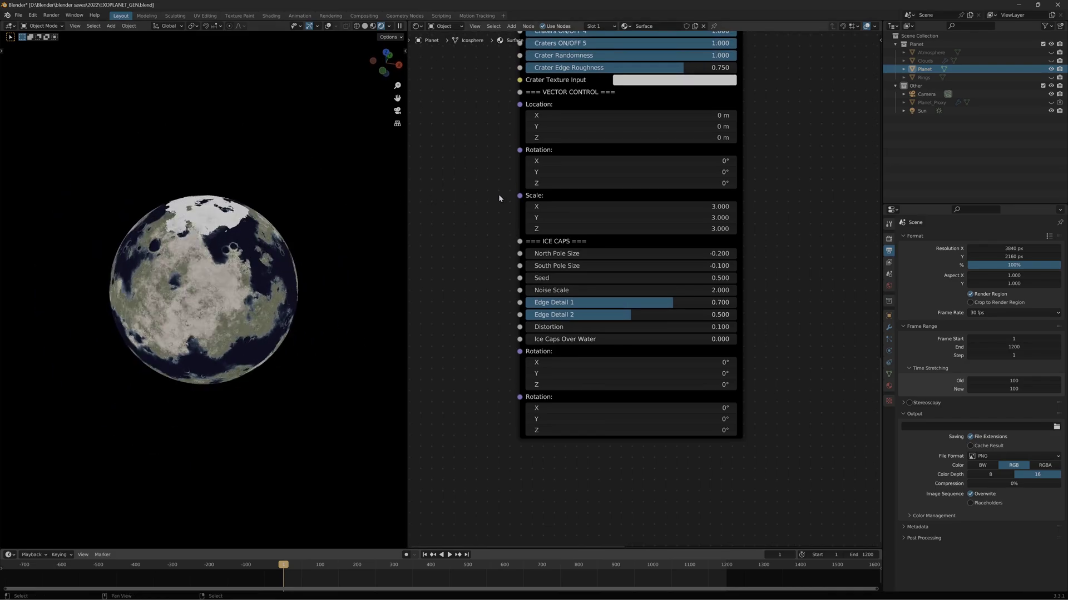
left_click_drag(590, 164, 562, 172)
key("ctrl+z")
key("ctrl+z")
Tilt the ice caps by setting the first Rotation input under Ice Caps to 33.6° on X and 36.8° on Y
middle_click_drag(480, 443, 494, 400)
scroll(495, 403, "up", 1)
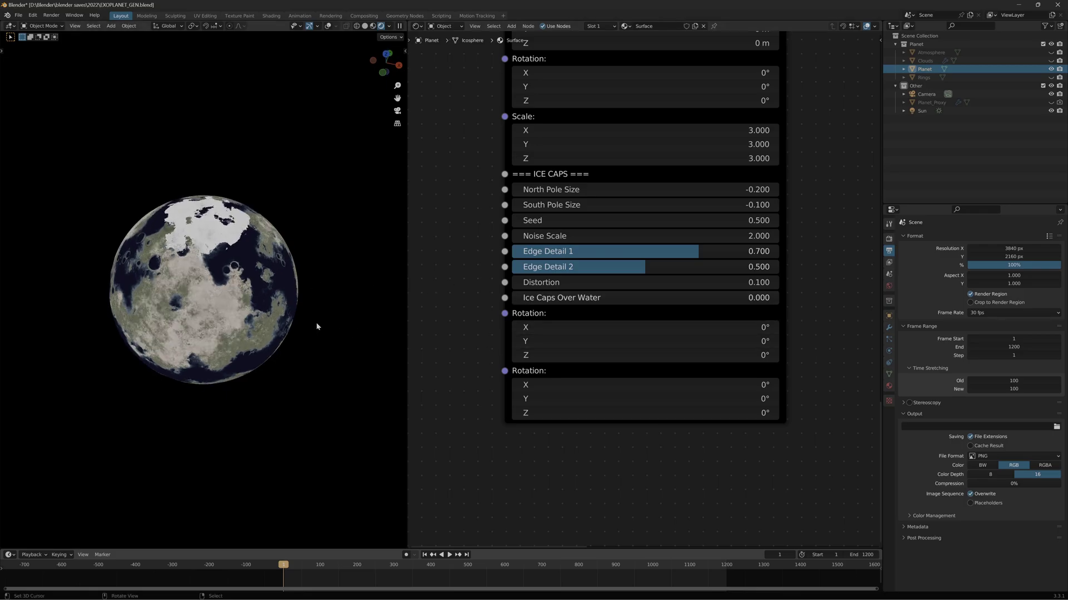
left_click_drag(590, 327, 596, 328)
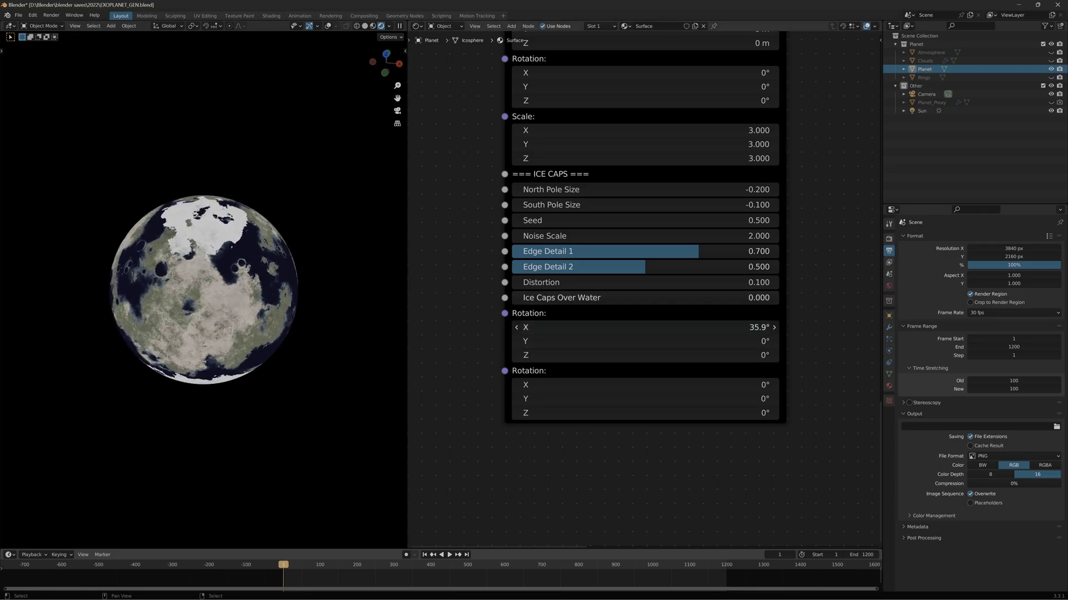
middle_click_drag(233, 290, 173, 278)
left_click_drag(576, 328, 560, 327)
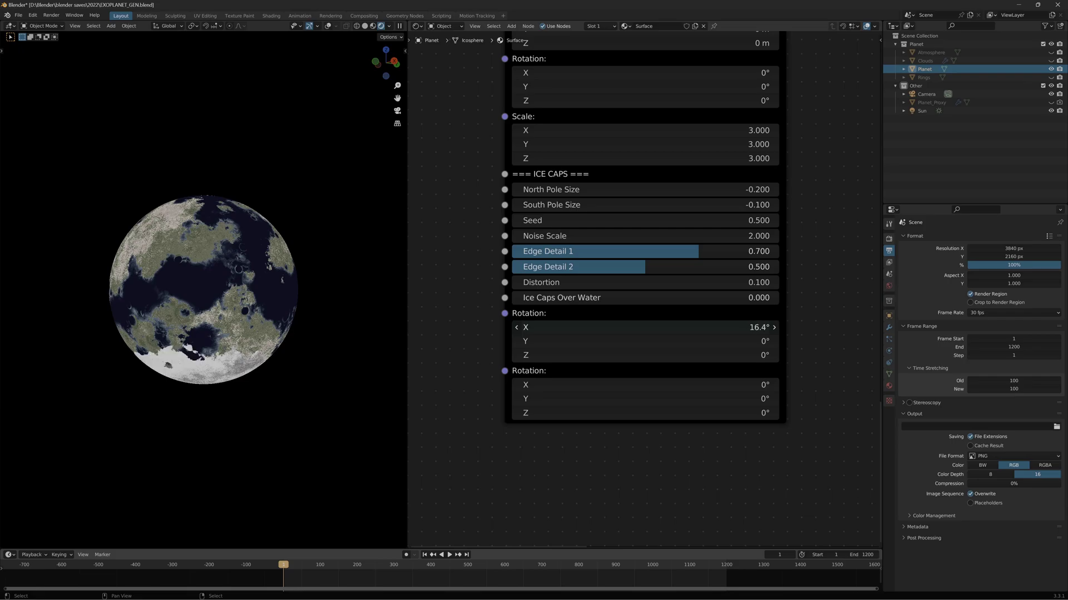
mouse_move(590, 327)
left_mouse_down()
mouse_move(634, 328)
mouse_move(603, 341)
left_mouse_up()
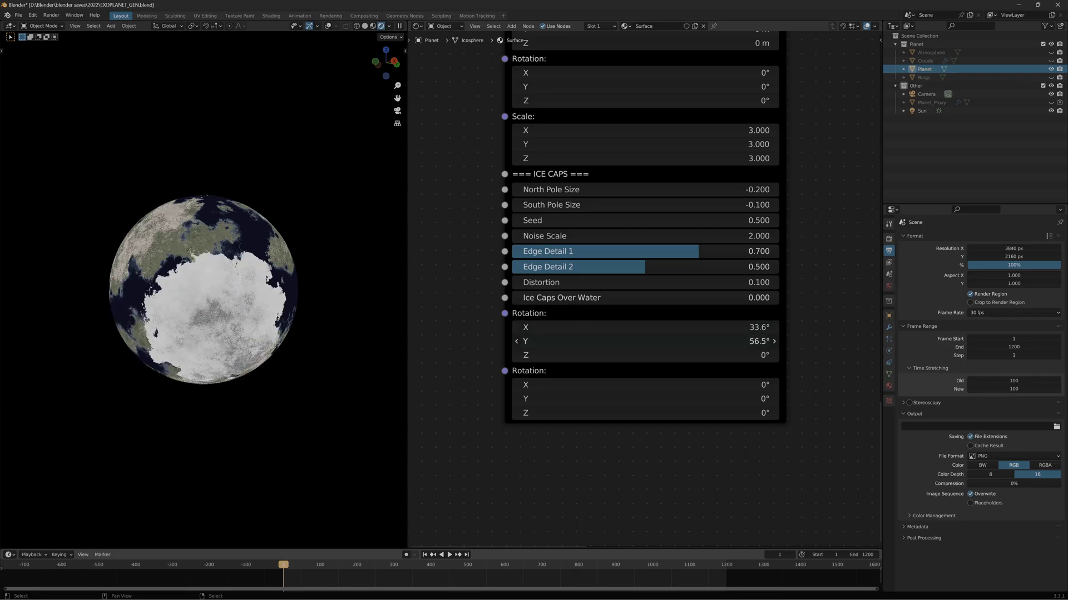
mouse_move(612, 341)
left_mouse_down()
mouse_move(533, 341)
mouse_move(591, 341)
left_mouse_up()
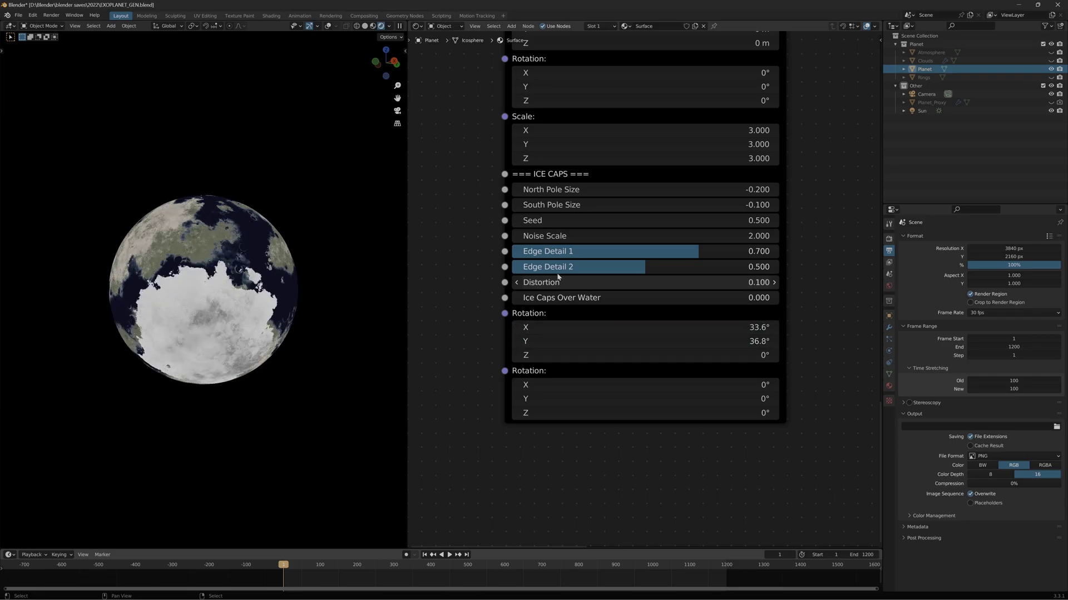
Try a different Vector Control Y rotation, and undo it together with the ice caps' X and Y rotation changes
middle_click_drag(565, 135, 553, 207)
left_click_drag(555, 160, 590, 161)
key("ctrl+z")
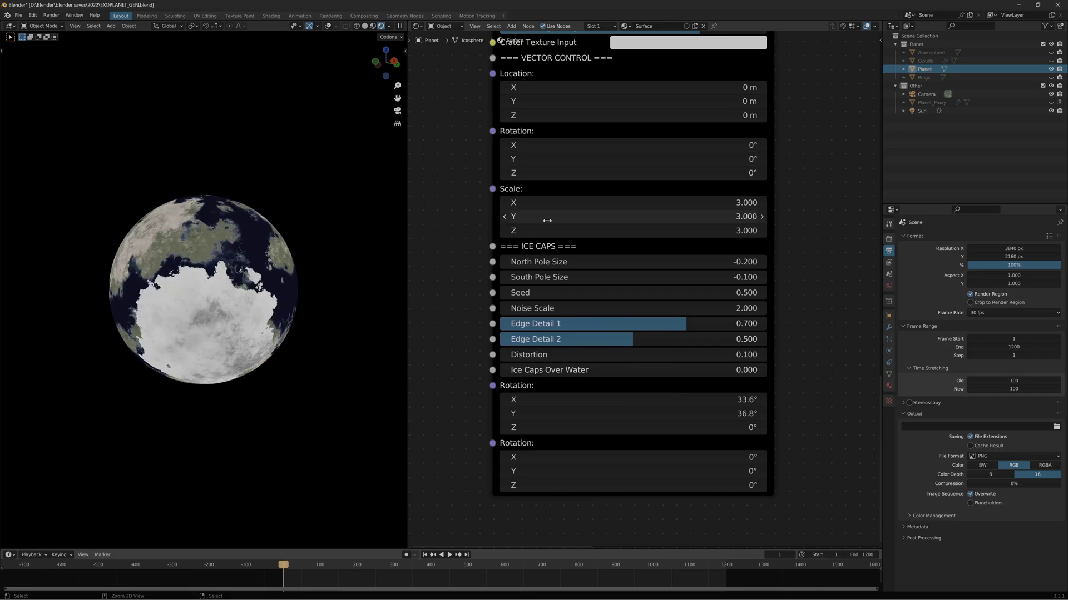
key("ctrl+z")
key("ctrl+z")
key("ctrl+z")
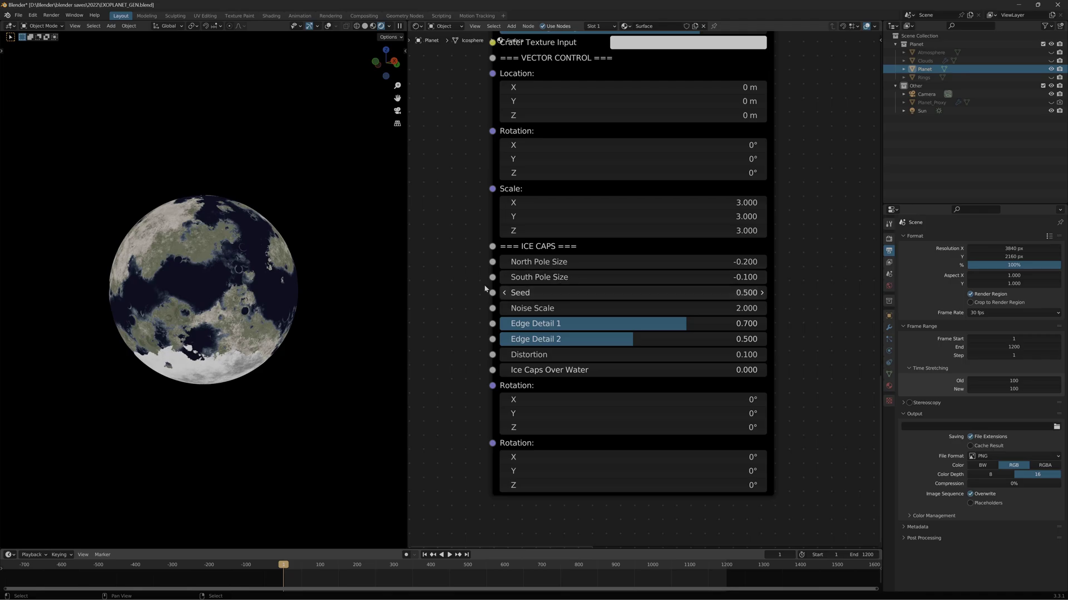
scroll(263, 241, "down", 4)
middle_click_drag(263, 241, 253, 289)
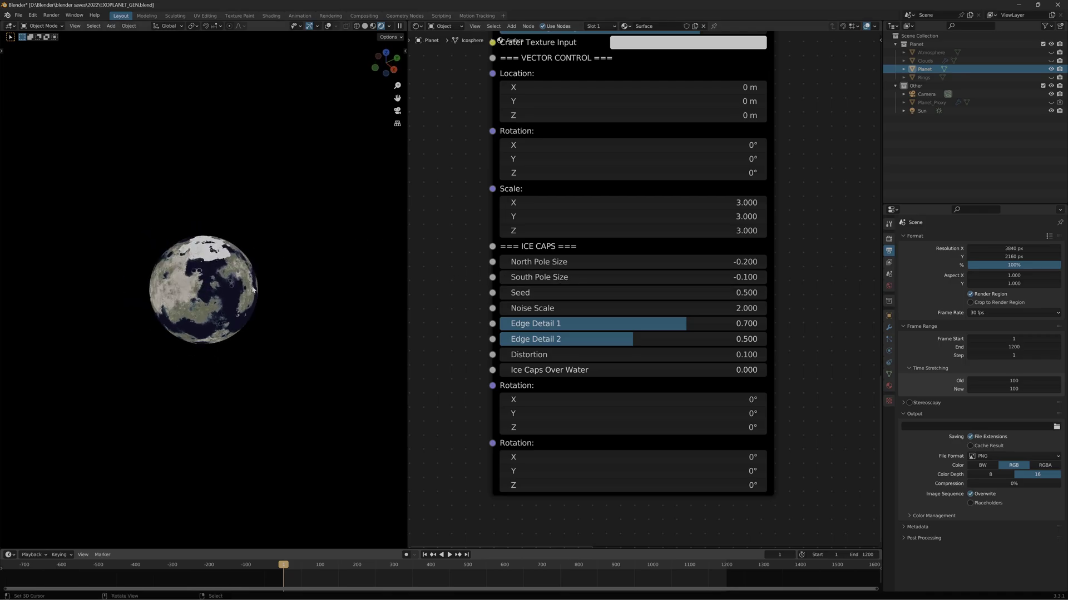
scroll(253, 289, "up", 5)
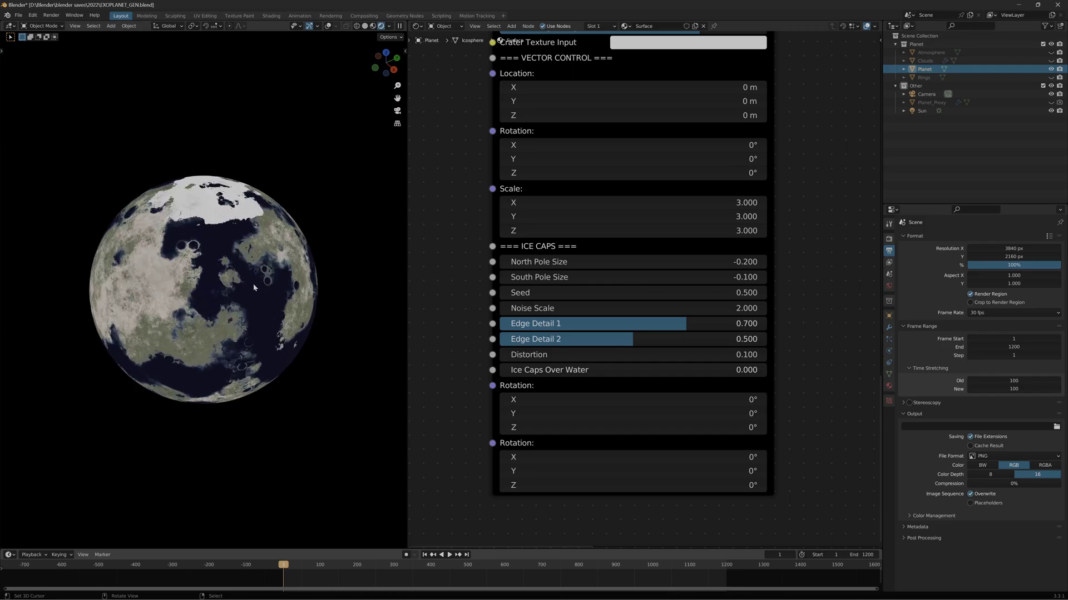
Inspect the color map around the poles, and advance through frames 2 to 4 to examine the specular, roughness and bump maps
scroll(253, 288, "up", 2)
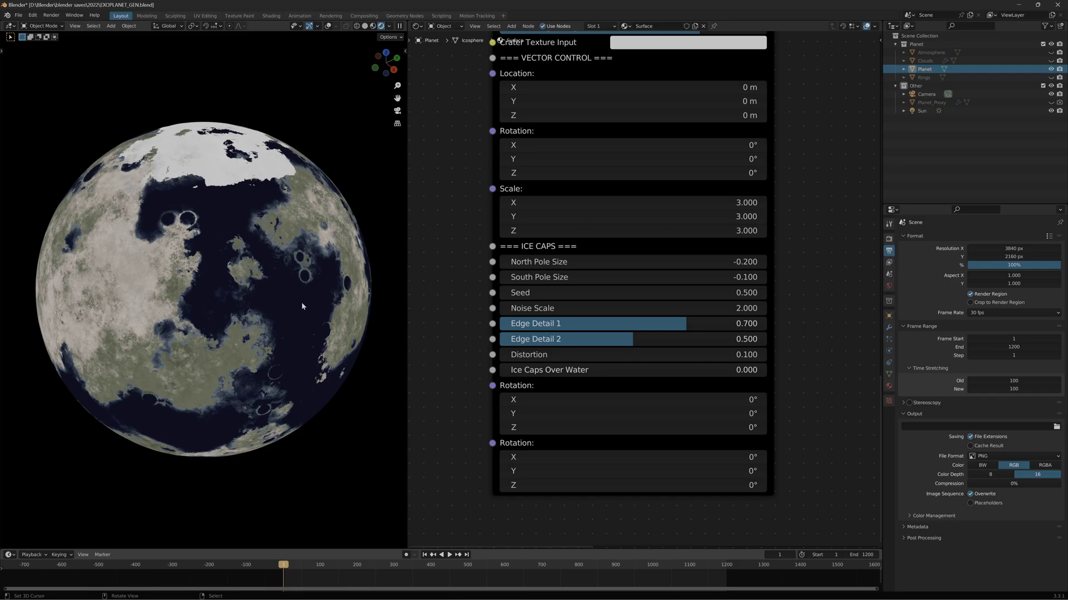
scroll(465, 270, "down", 4)
middle_click_drag(772, 172, 735, 188)
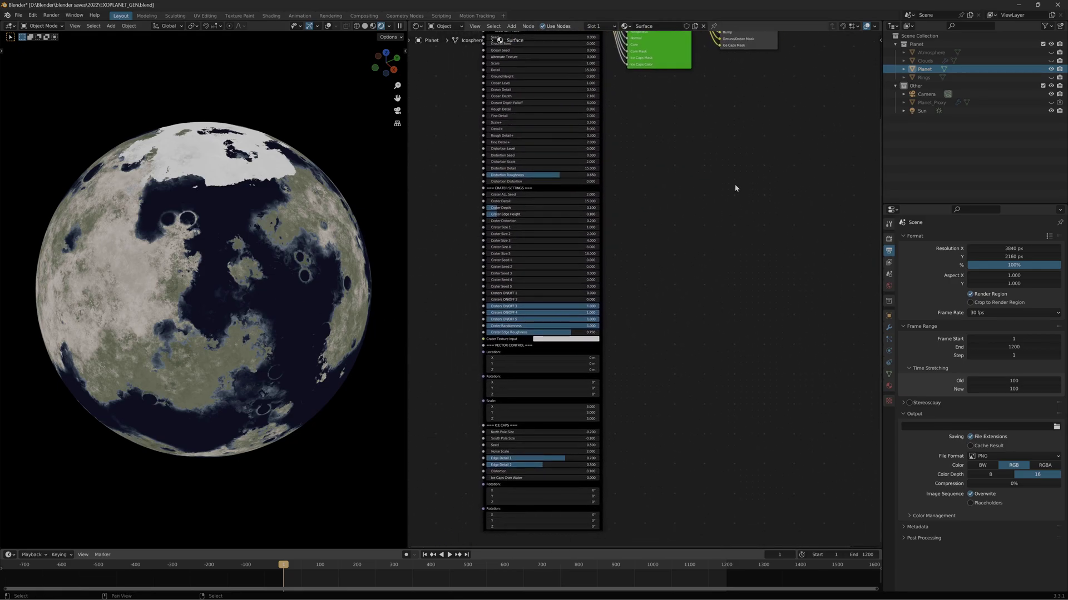
middle_click_drag(346, 349, 301, 371)
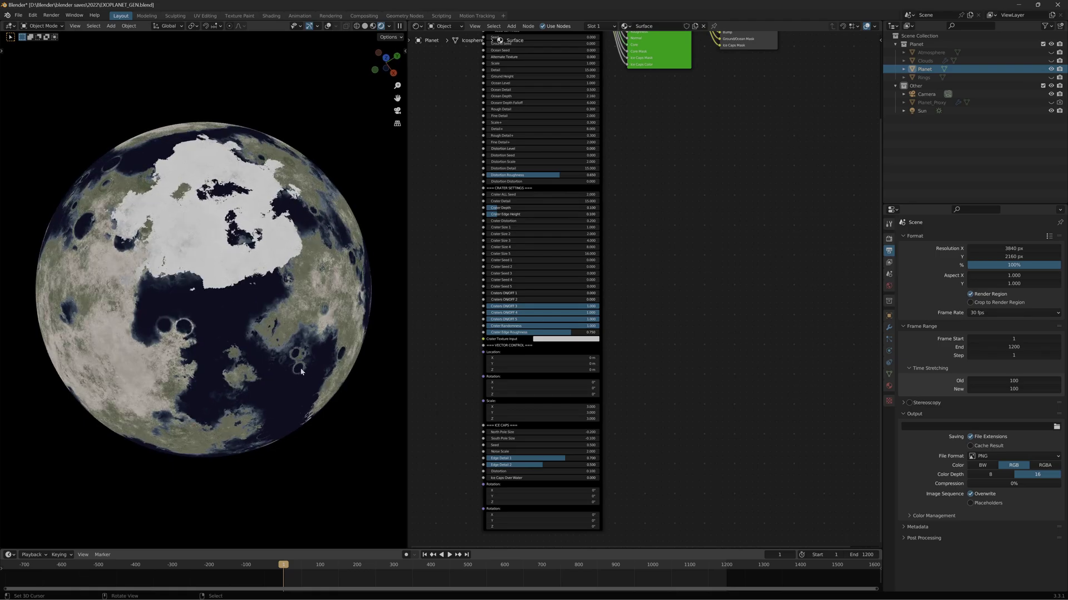
middle_click_drag(241, 406, 258, 284)
key("Right")
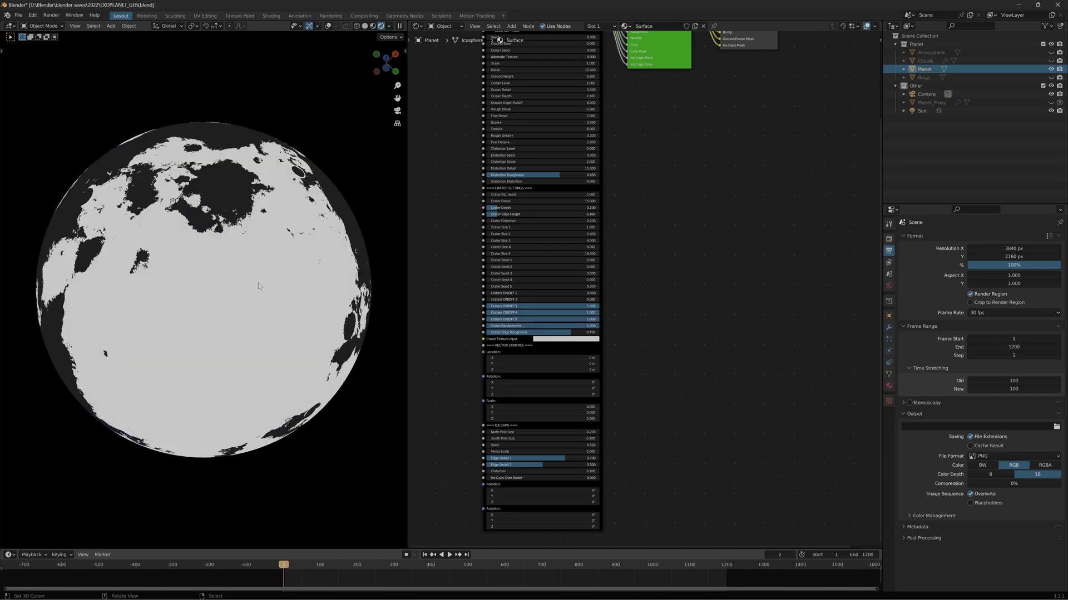
key("Right")
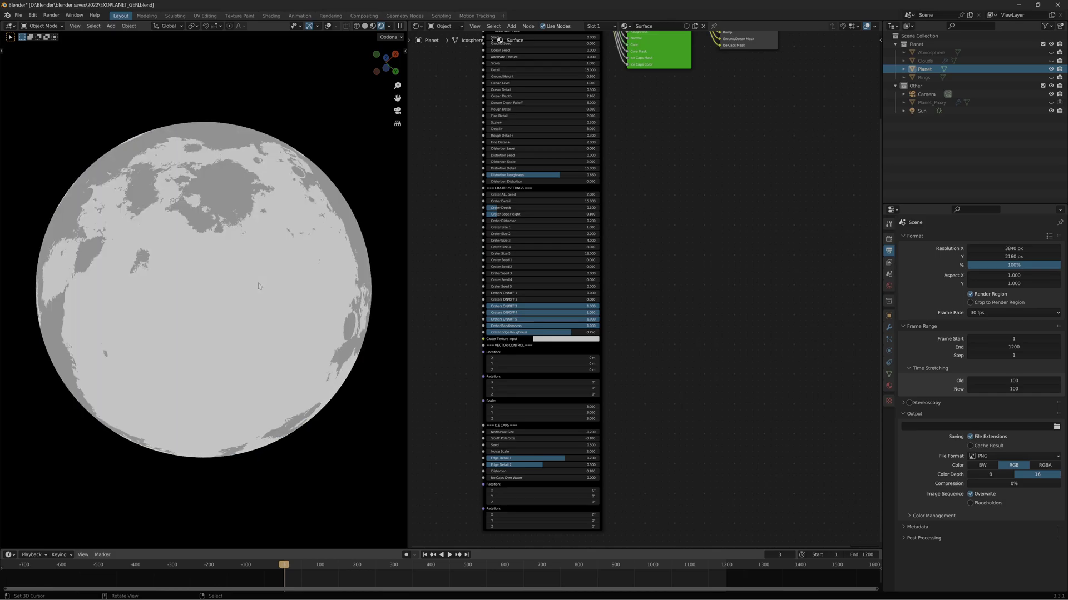
key("Right")
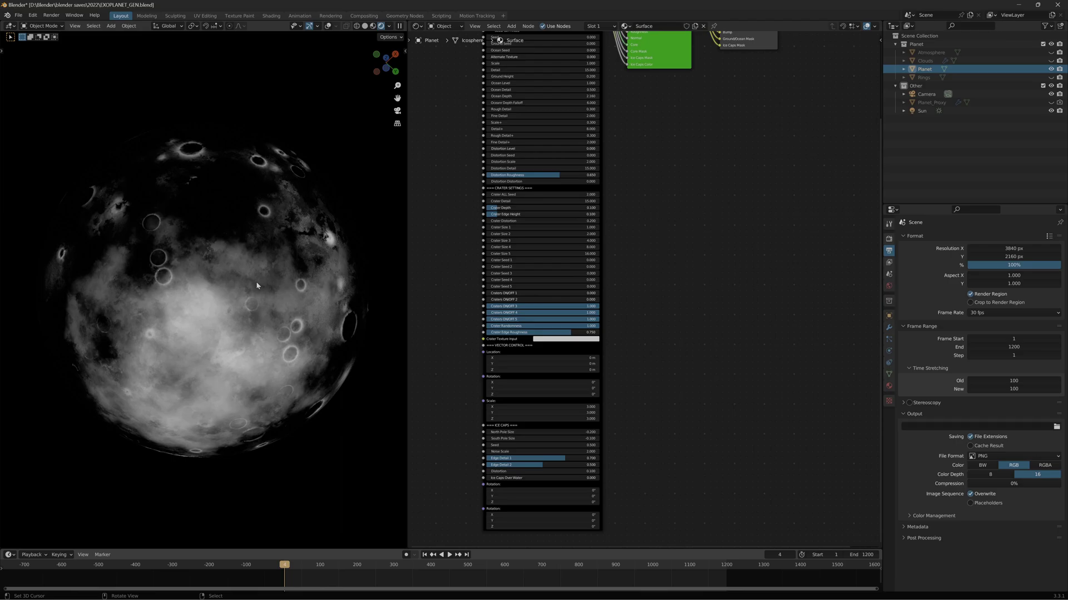
middle_click_drag(255, 281, 228, 417)
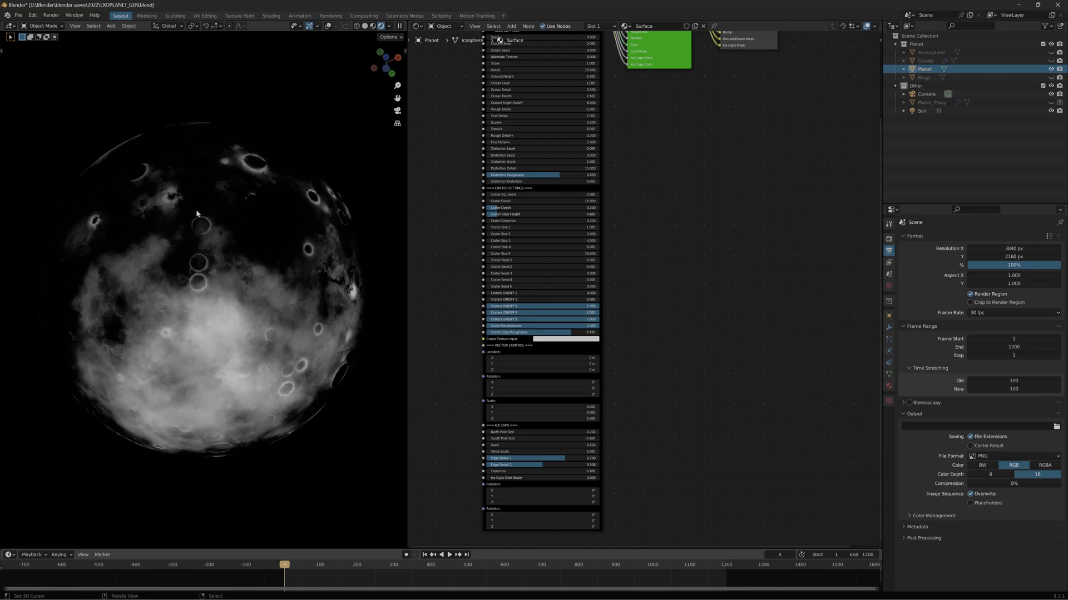
middle_click_drag(196, 213, 196, 310)
middle_click_drag(217, 390, 233, 287)
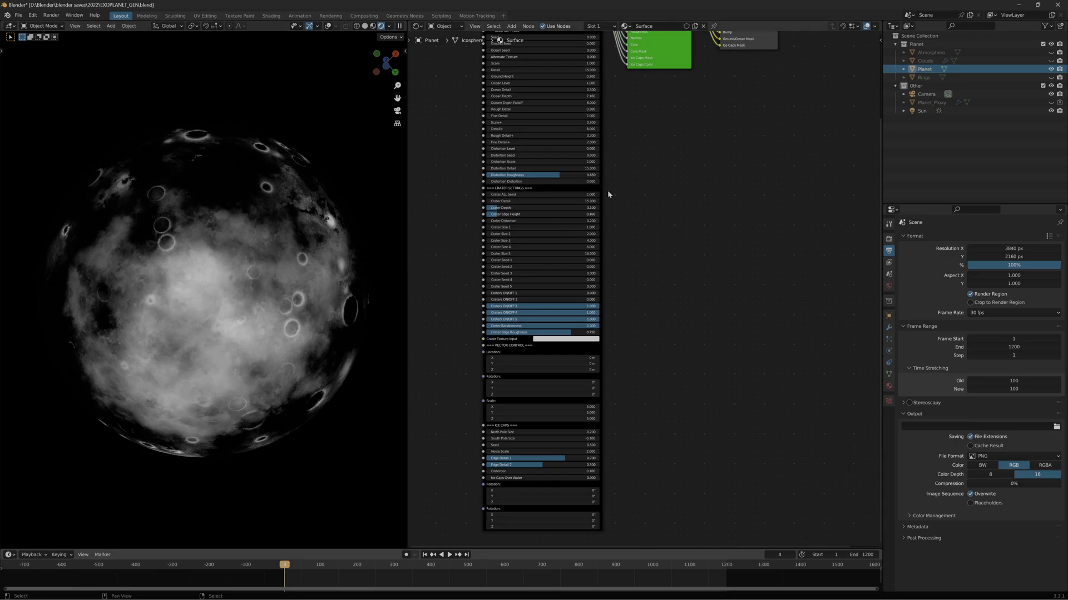
Try a different Seed value under Ice Caps while previewing the bump map, and cancel the change
middle_click_drag(608, 304, 614, 229)
scroll(634, 278, "up", 4)
middle_click_drag(604, 391, 668, 339)
scroll(669, 339, "up", 2)
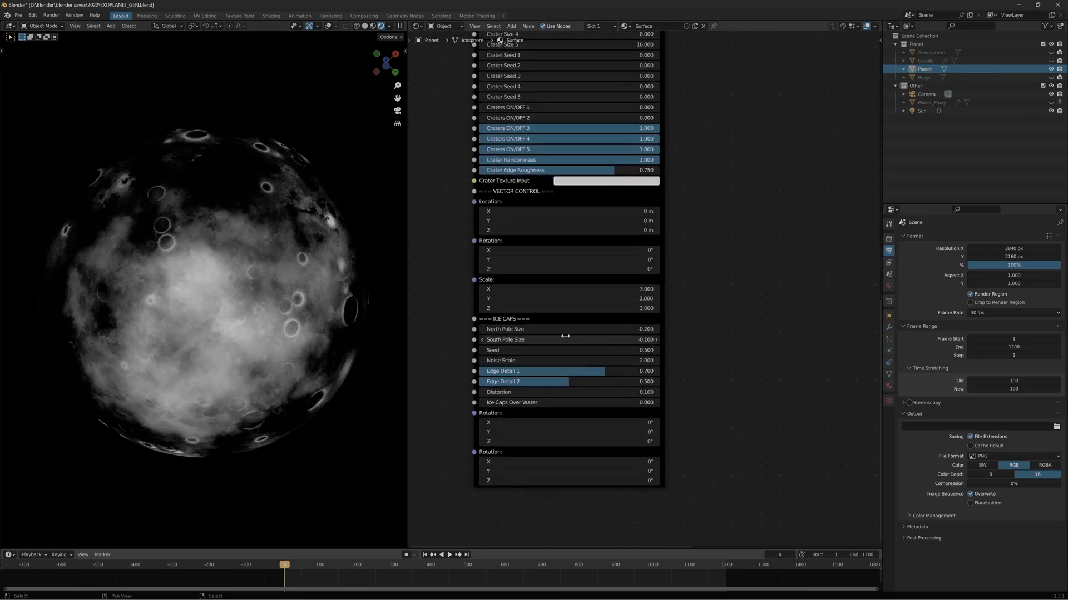
left_click_drag(565, 350, 643, 351)
right_click(545, 352)
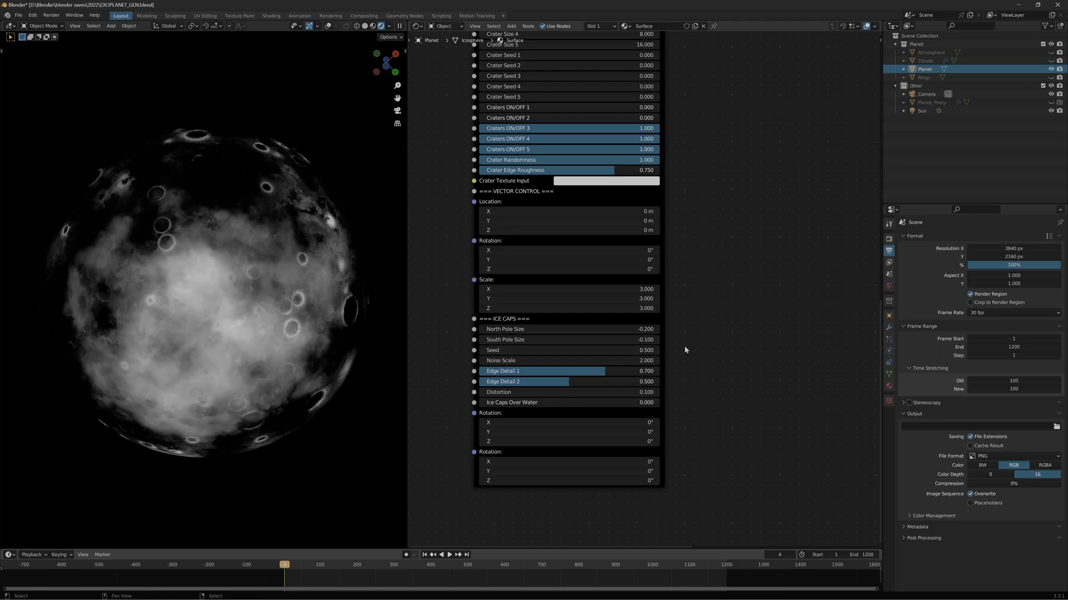
Advance to frame 5 and examine the ground/ocean mask around the planet with Ice Caps Over Water at 0.000
key("Right")
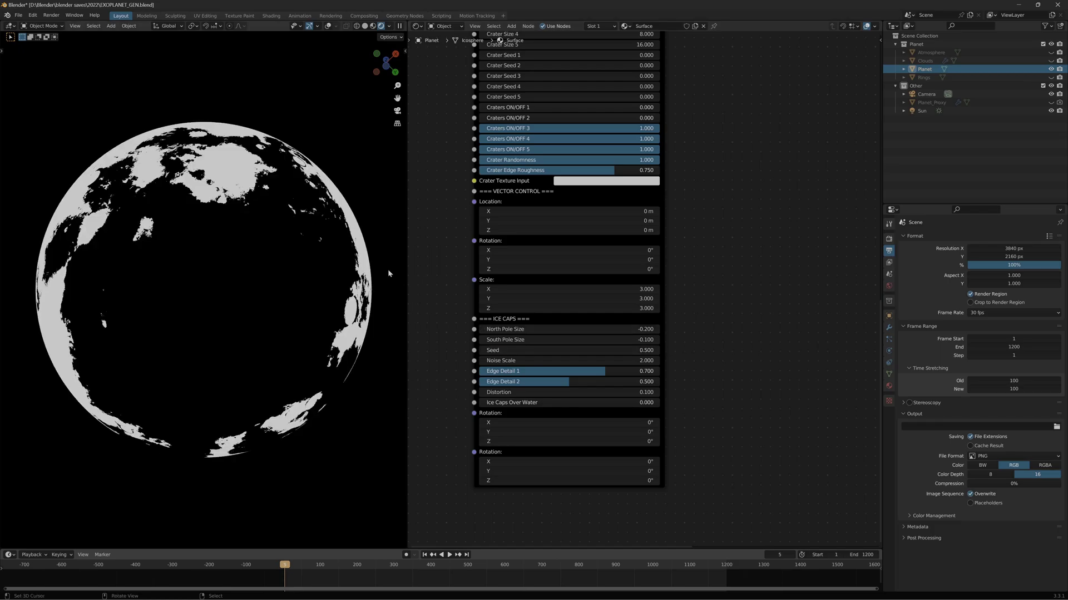
middle_click_drag(263, 188, 251, 339)
left_click_drag(526, 403, 479, 402)
middle_click_drag(150, 321, 288, 294)
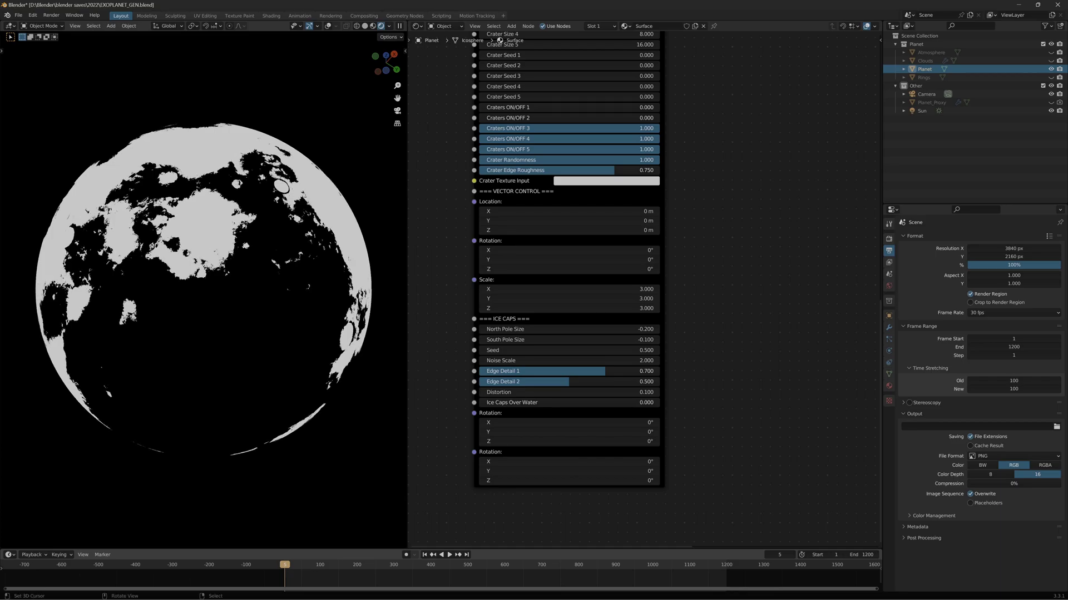
Advance to frame 6 and examine the ice caps mask at the planet's north pole
key("Right")
scroll(279, 306, "down", 1)
middle_click_drag(279, 305, 270, 448)
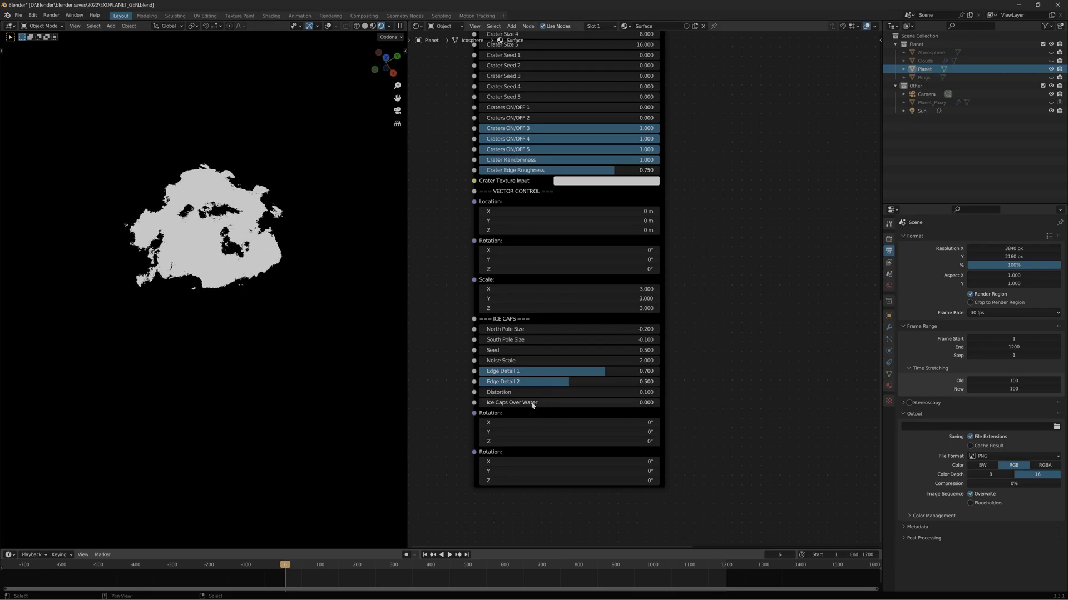
Try Ice Caps Over Water at 1.000 on the ice caps mask, inspect the poles, and set it back to 0.000
left_click_drag(532, 406, 657, 406)
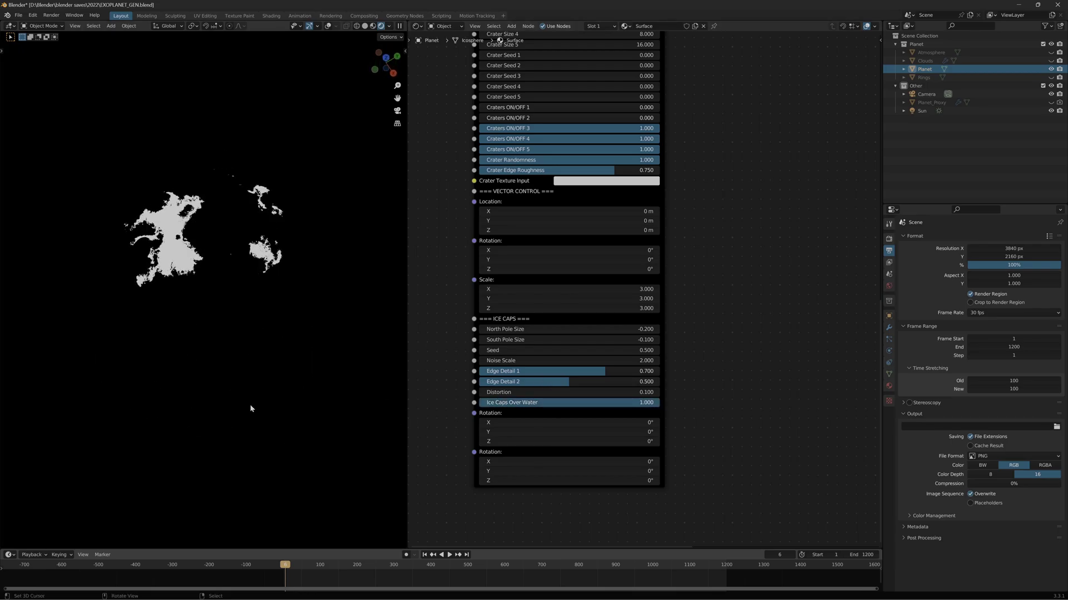
middle_click_drag(250, 408, 247, 303)
left_click_drag(650, 403, 479, 402)
Connect the Shader output of the Material Settings node to the Surface input of the Material Output node
middle_click_drag(744, 165, 625, 449)
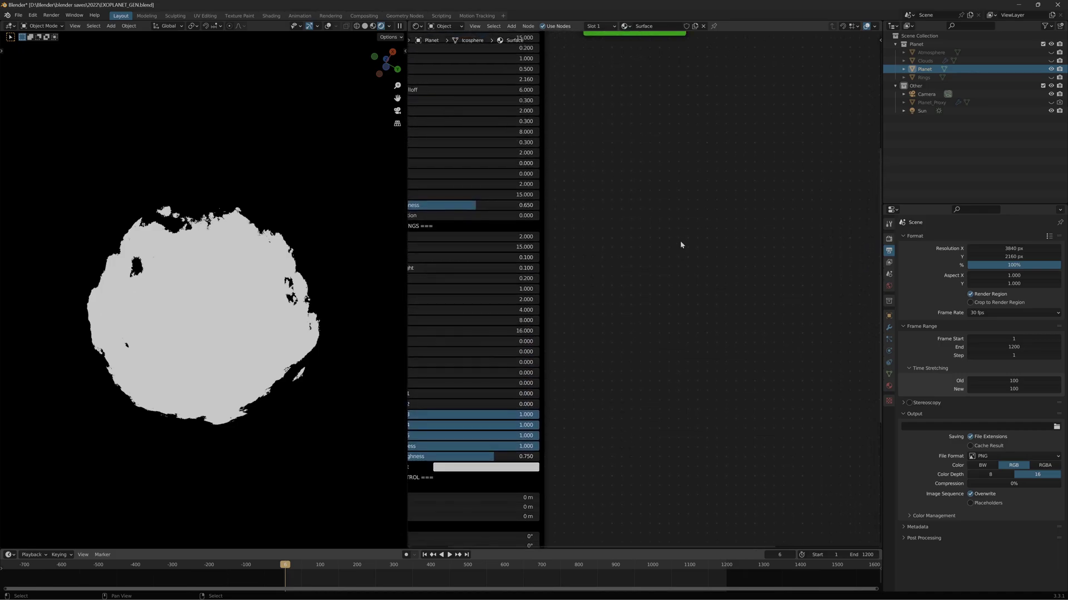
middle_click_drag(677, 202, 625, 438)
middle_click_drag(663, 292, 550, 385)
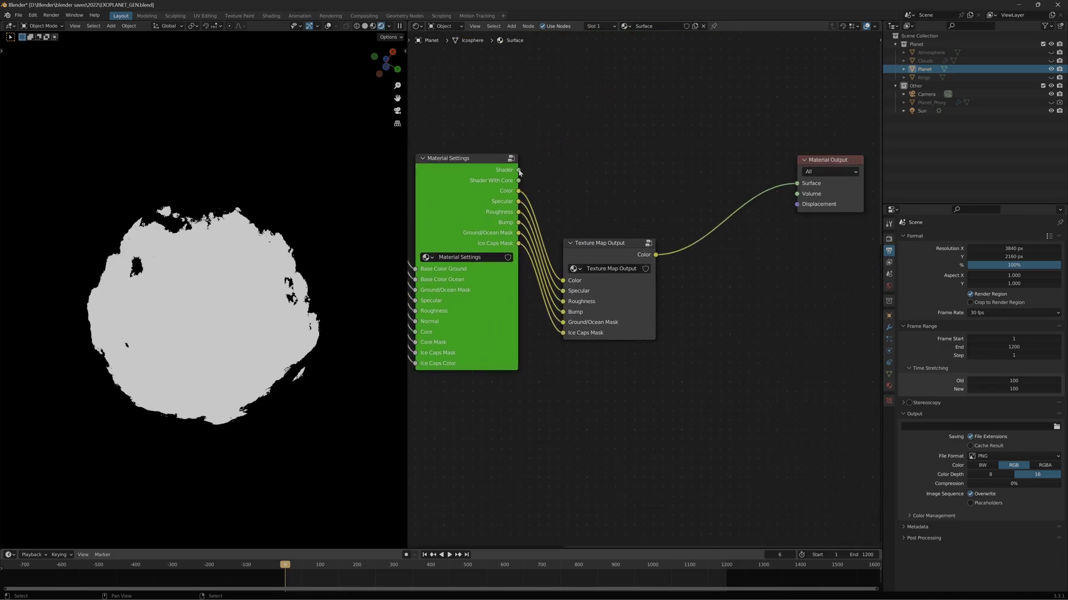
left_click_drag(519, 170, 796, 183)
Unhide the Atmosphere, Clouds and Rings objects in the viewport, and look at the complete planet
middle_click_drag(538, 472, 621, 377)
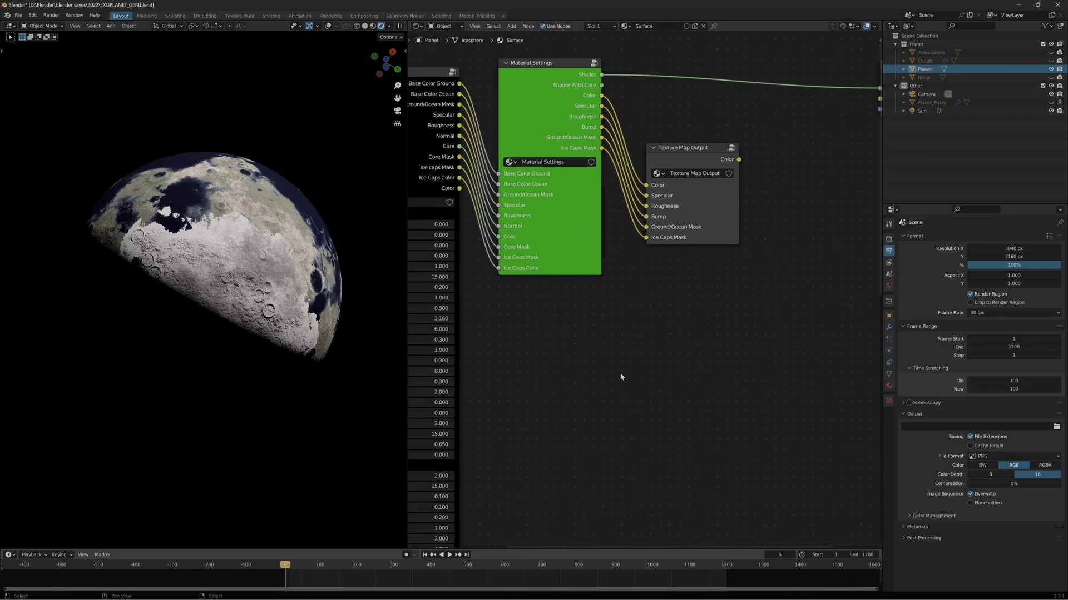
scroll(617, 382, "down", 5)
mouse_move(592, 410)
middle_mouse_down()
mouse_move(643, 319)
mouse_move(603, 325)
middle_mouse_up()
scroll(643, 319, "down", 3)
scroll(608, 321, "down", 1)
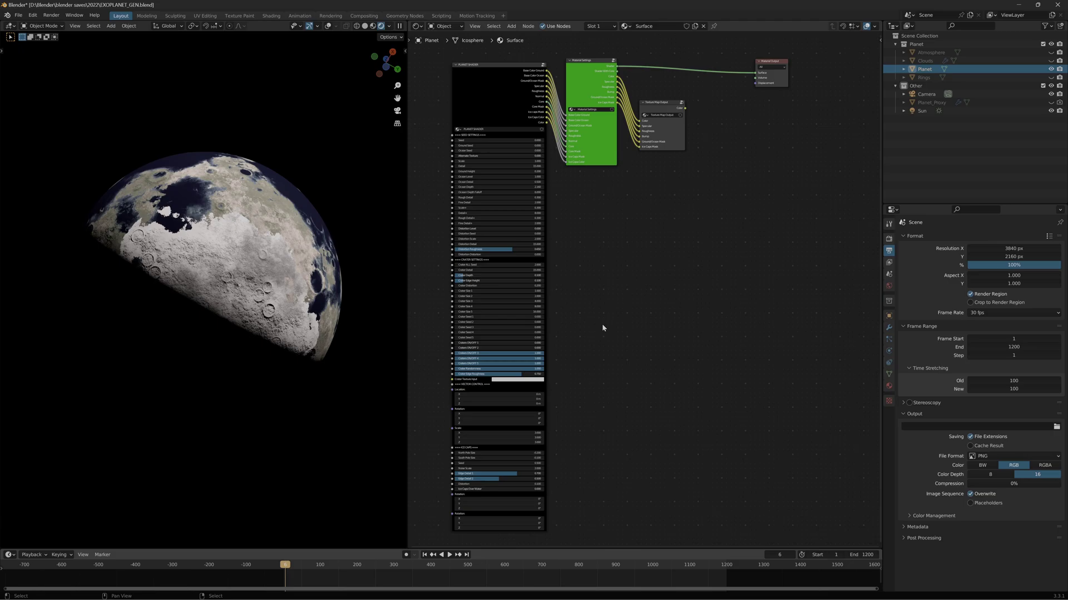
key("KP_3")
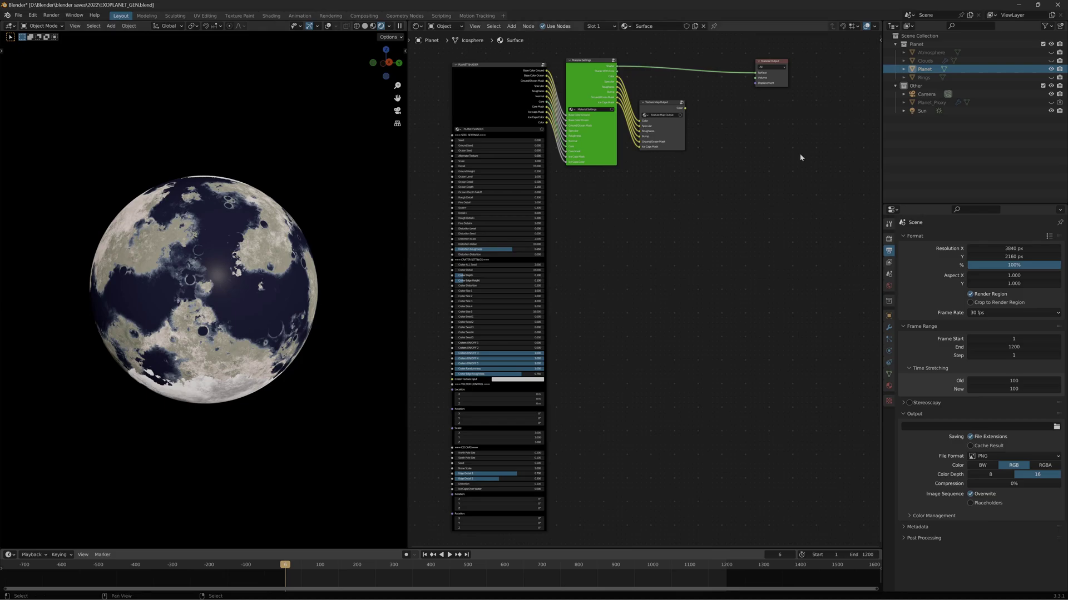
left_click_drag(1051, 52, 1050, 61)
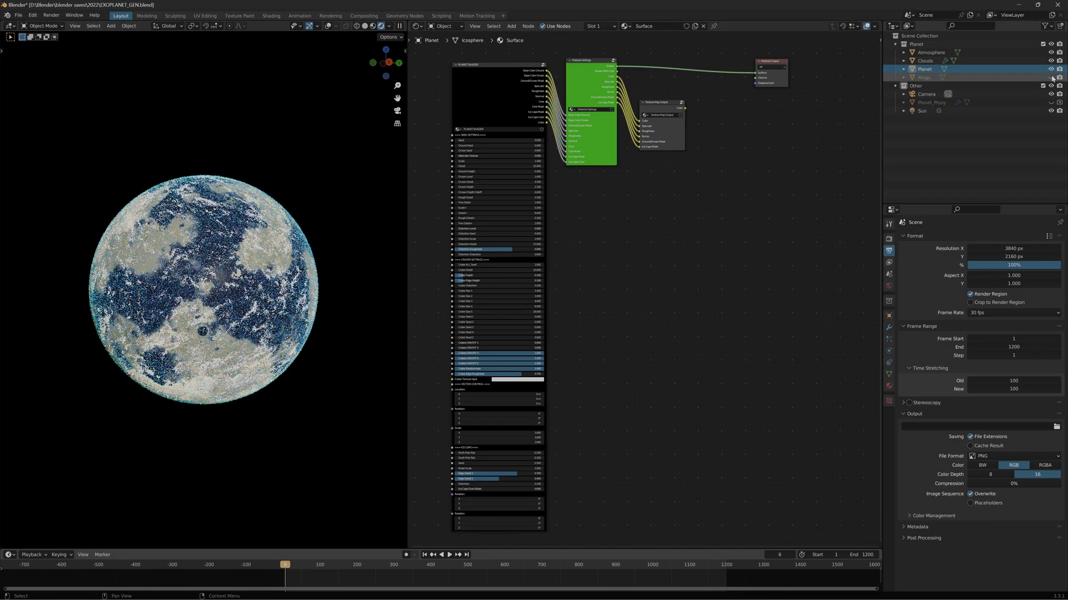
left_click(1050, 78)
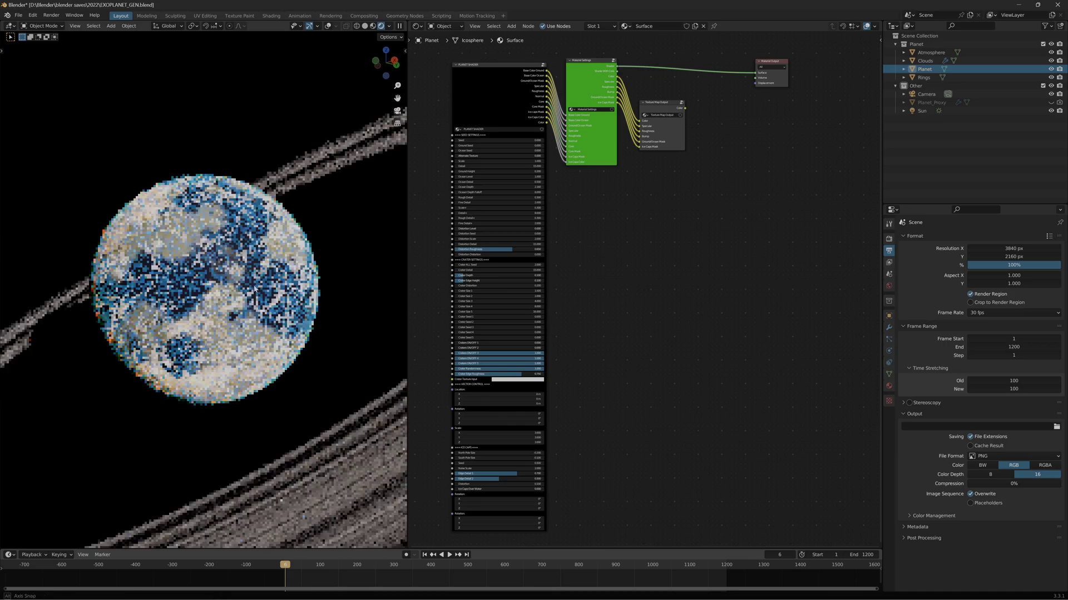
middle_click_drag(245, 278, 261, 260)
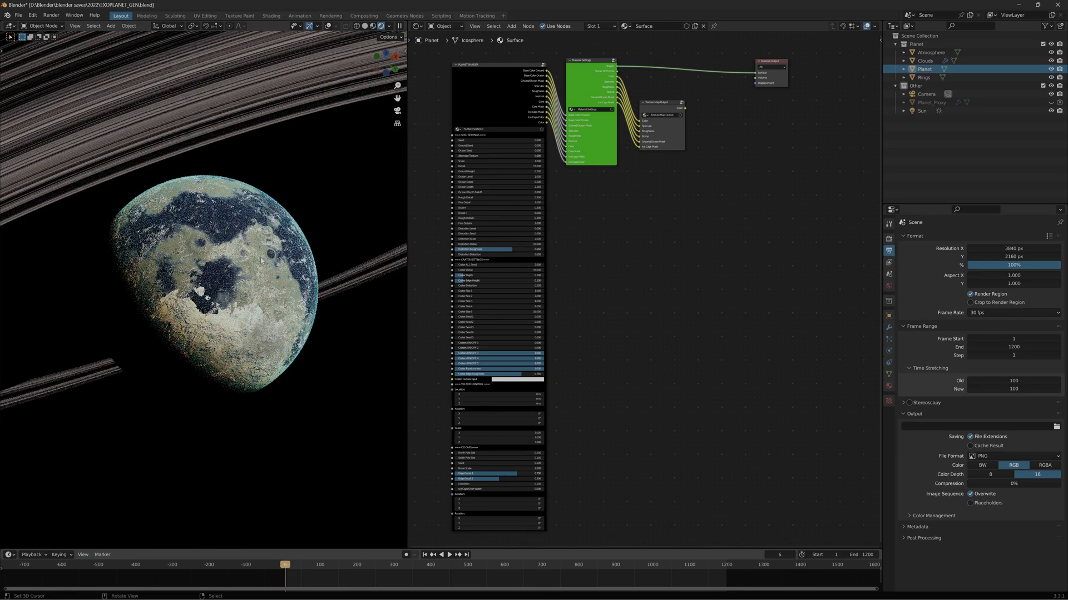